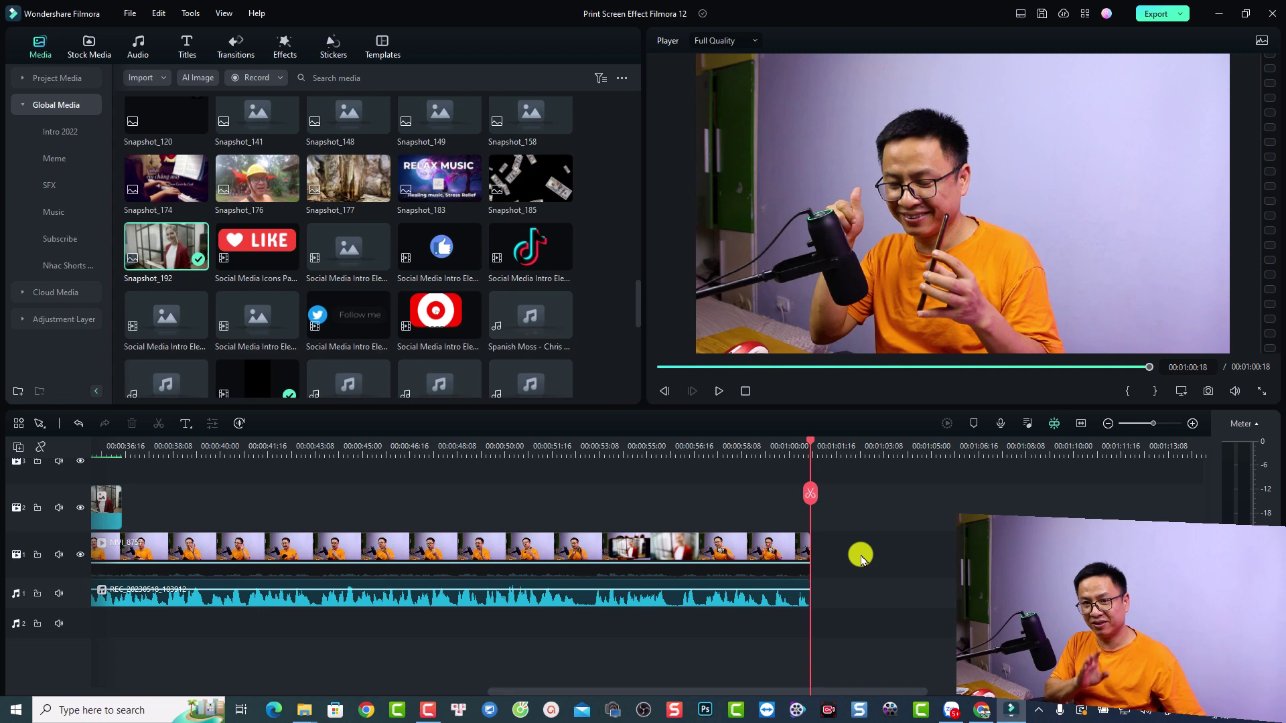
Step: Look over the finished example project on the timeline, previewing the upper-track clips from about 00:00:08:11 onward
{"action": "left_click", "coordinate": [1083, 424]}
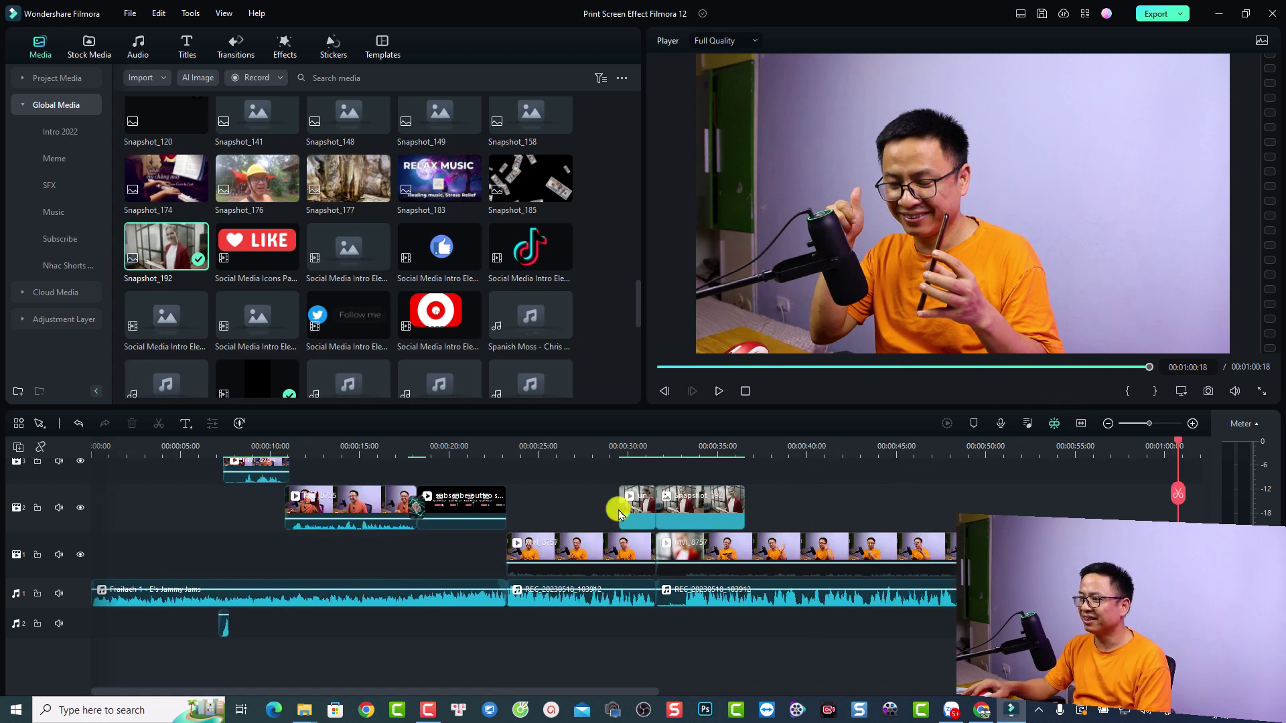
{"action": "left_click", "coordinate": [243, 443]}
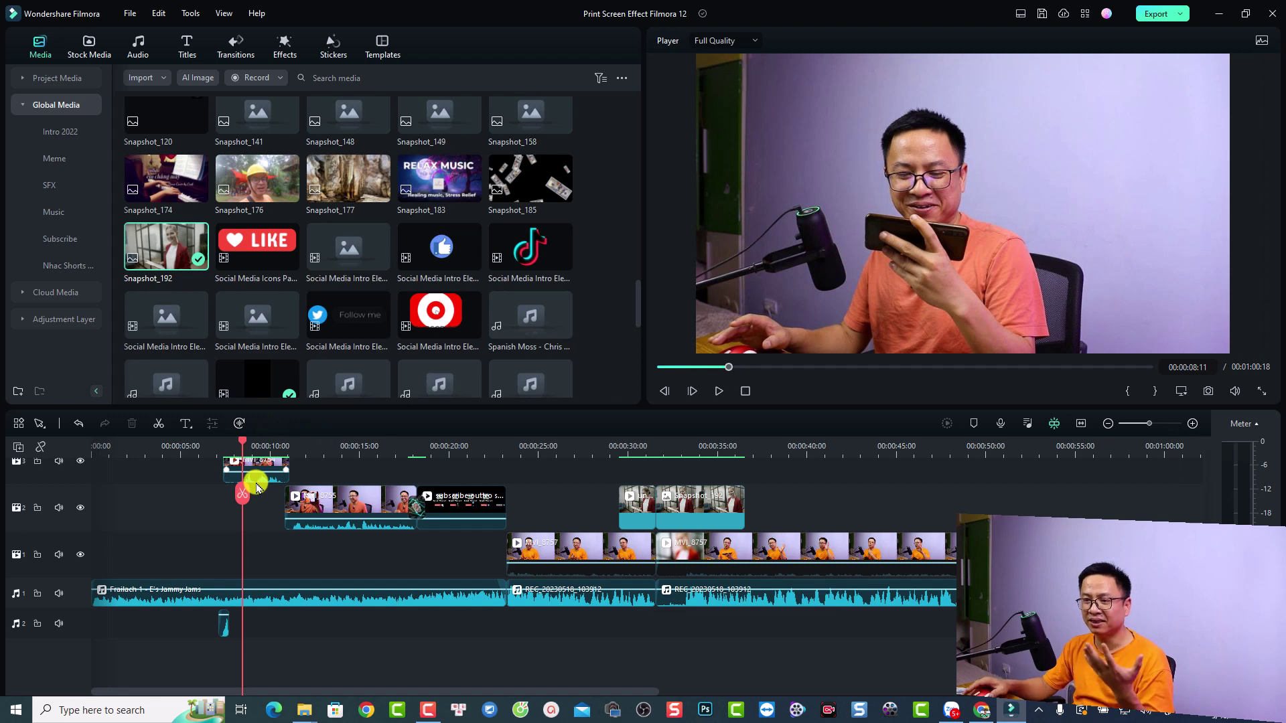
{"action": "scroll", "coordinate": [174, 496], "scroll_direction": "up", "scroll_amount": 3}
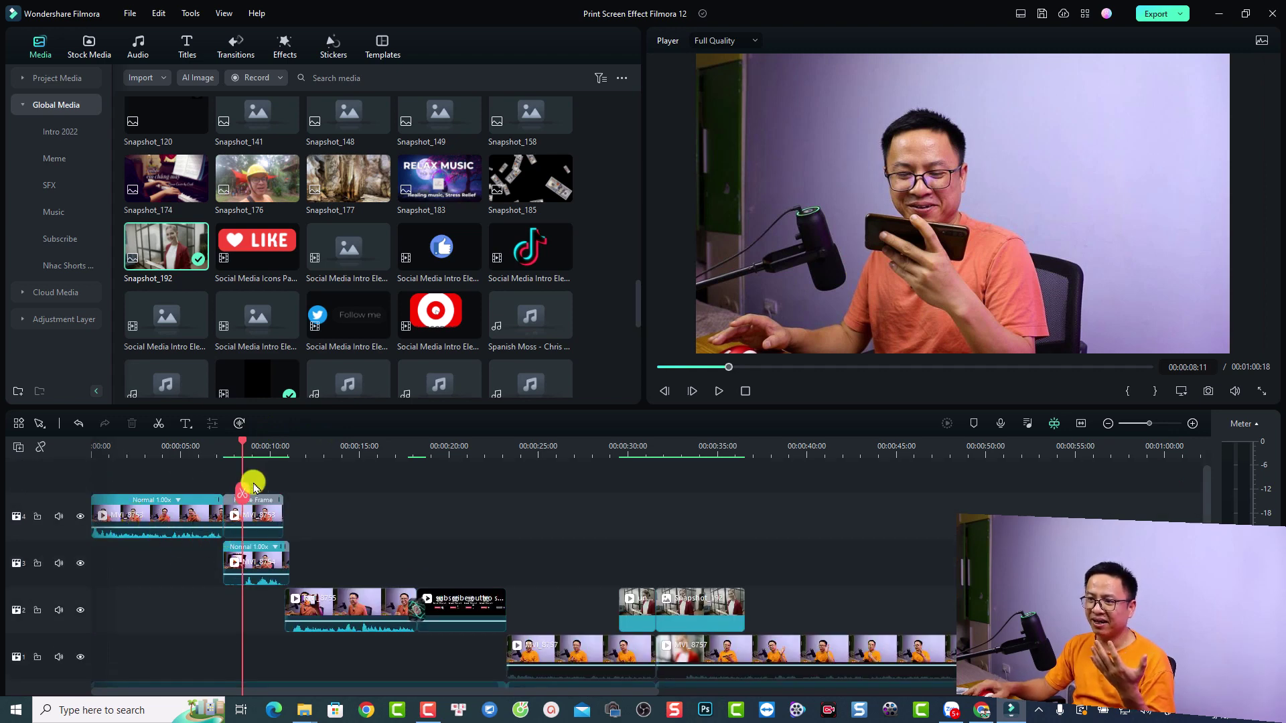
{"action": "left_click_drag", "start_coordinate": [241, 443], "coordinate": [290, 473]}
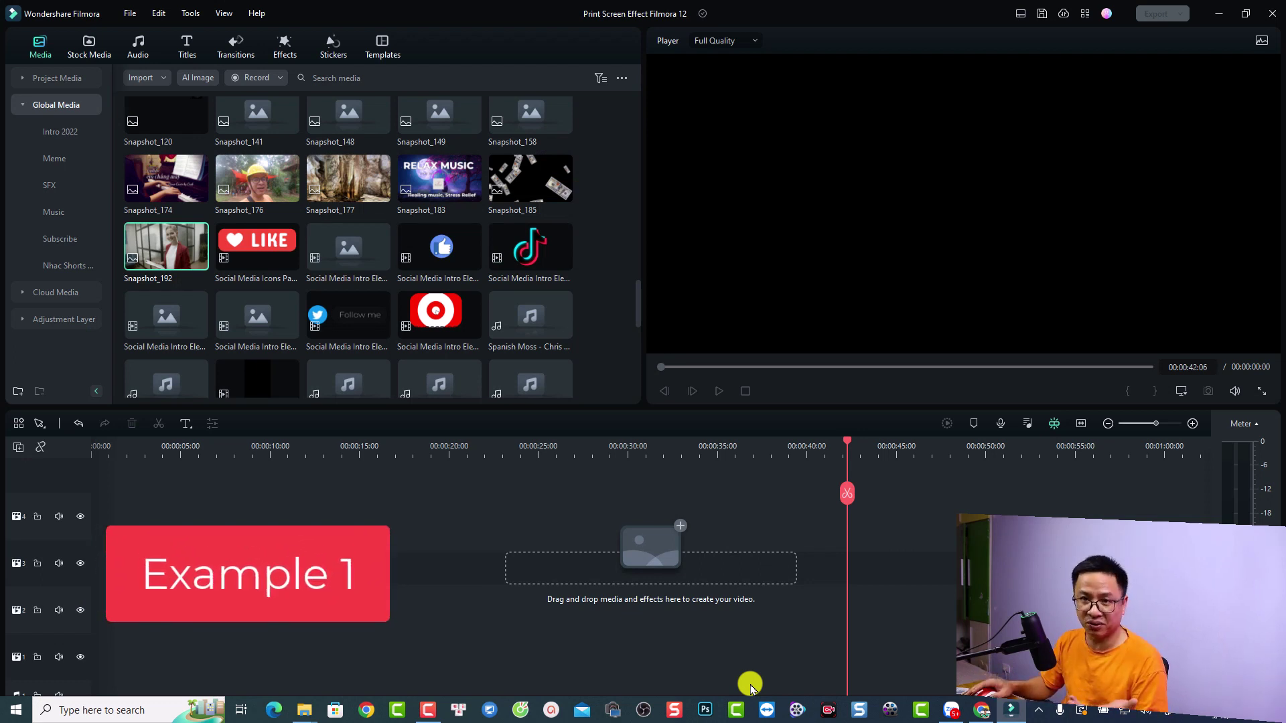
Step: Add the downloaded stock clip of the woman in the red blazer to the start of video track 3, keeping the project settings at 1920 x 1080 24fps
{"action": "left_click", "coordinate": [94, 53]}
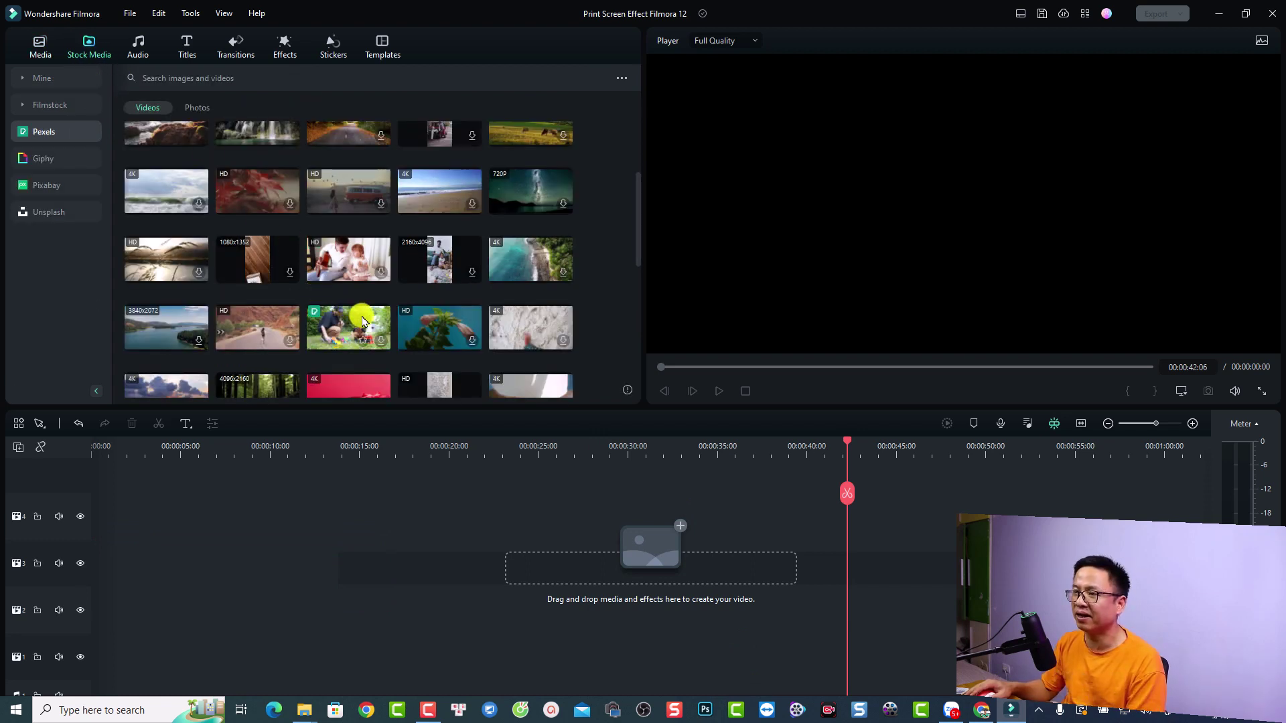
{"action": "scroll", "coordinate": [362, 320], "scroll_direction": "down", "scroll_amount": 2}
{"action": "scroll", "coordinate": [360, 315], "scroll_direction": "up", "scroll_amount": 3}
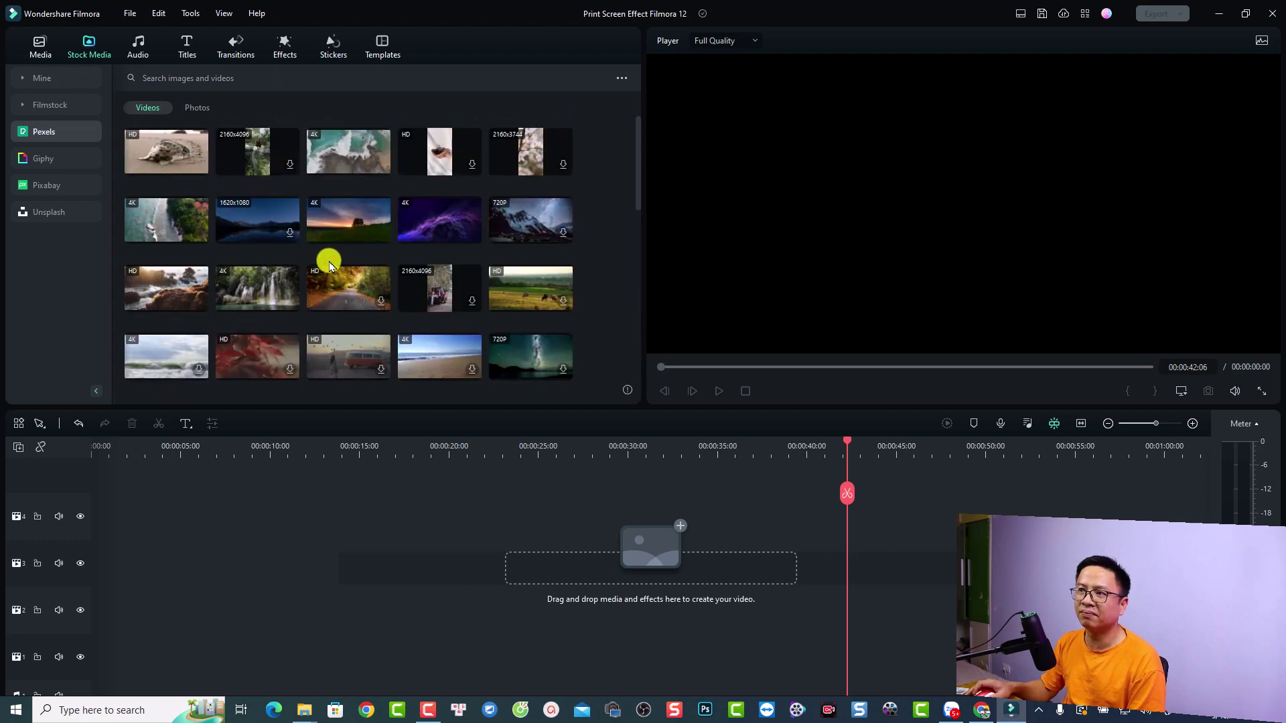
{"action": "left_click", "coordinate": [43, 80]}
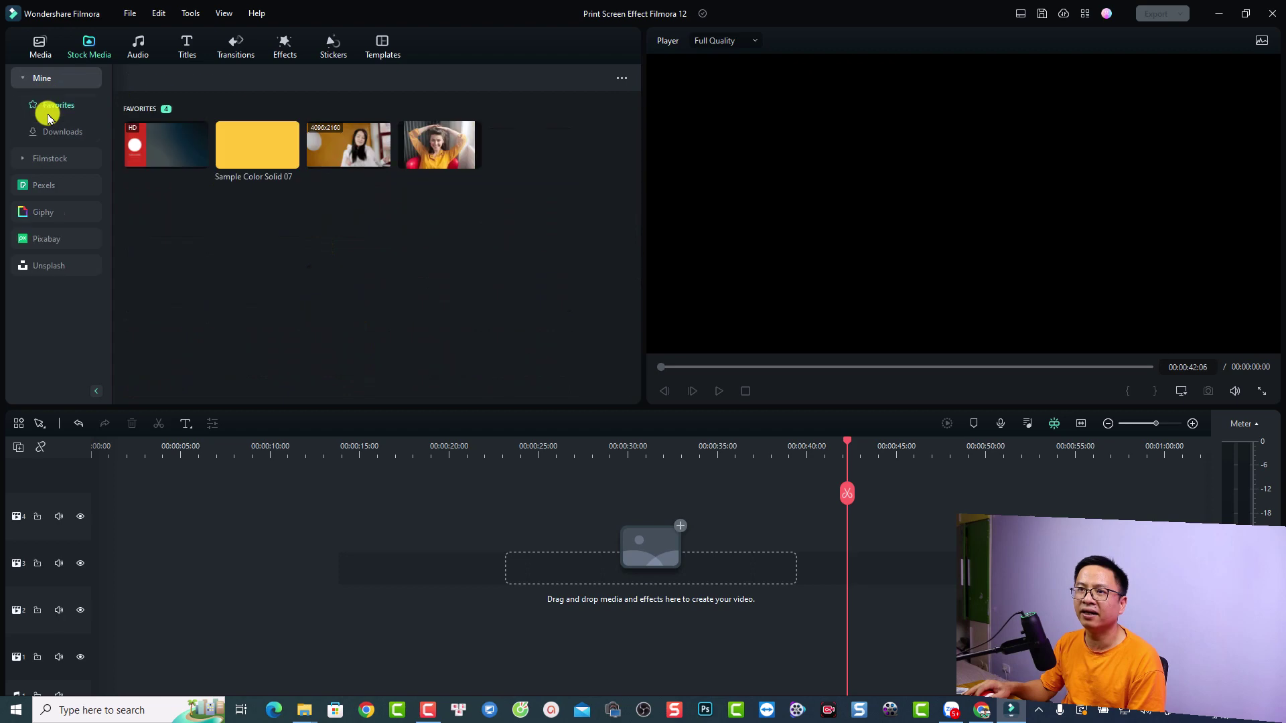
{"action": "left_click", "coordinate": [57, 132]}
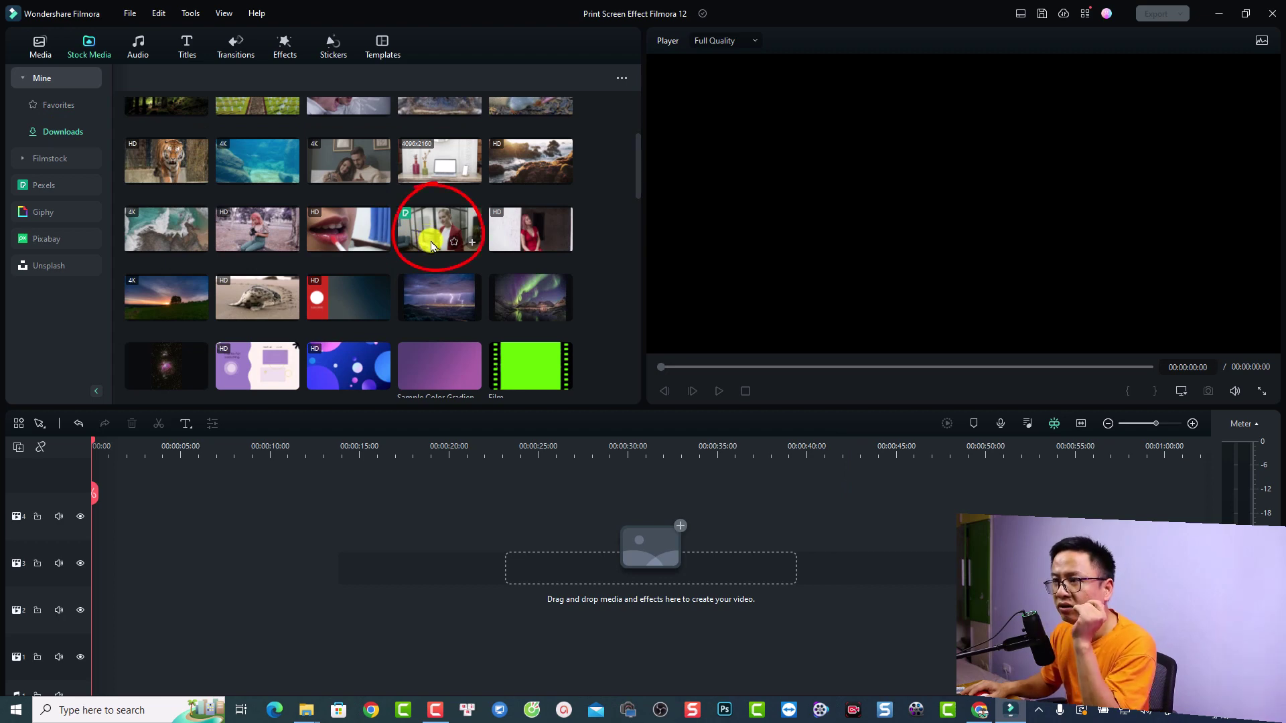
{"action": "left_click_drag", "start_coordinate": [429, 248], "coordinate": [114, 570]}
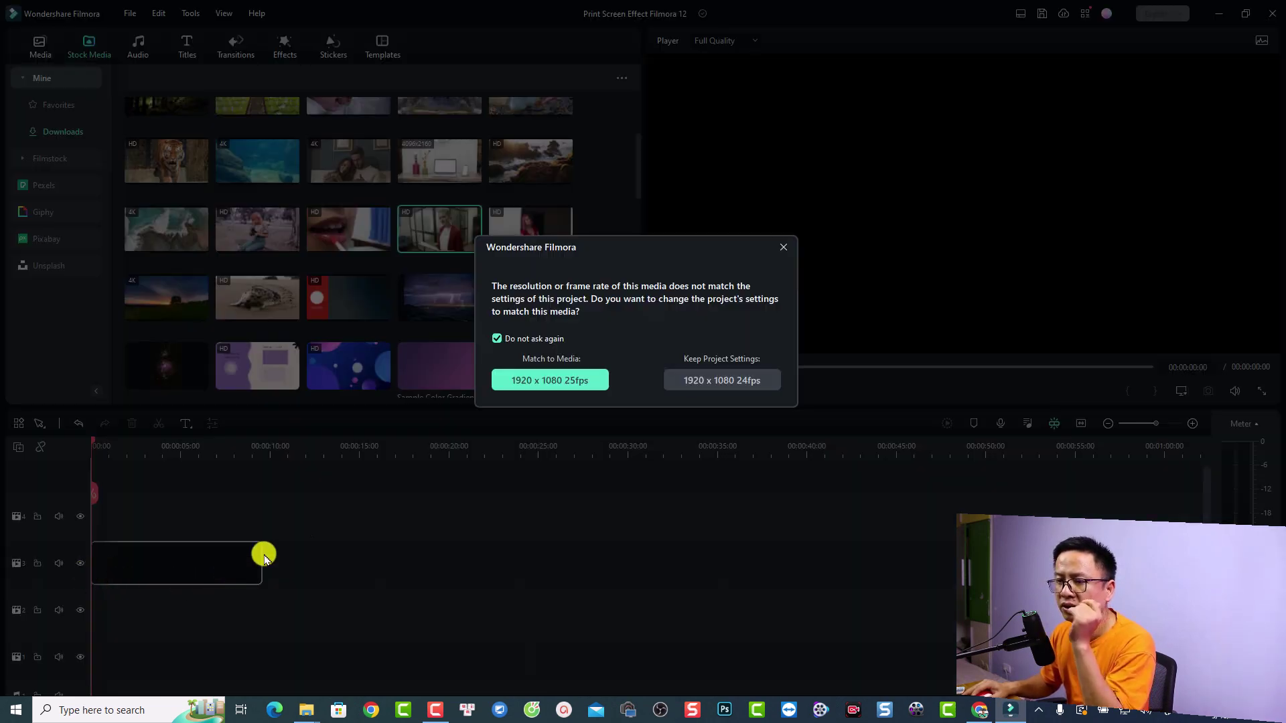
{"action": "left_click", "coordinate": [700, 382]}
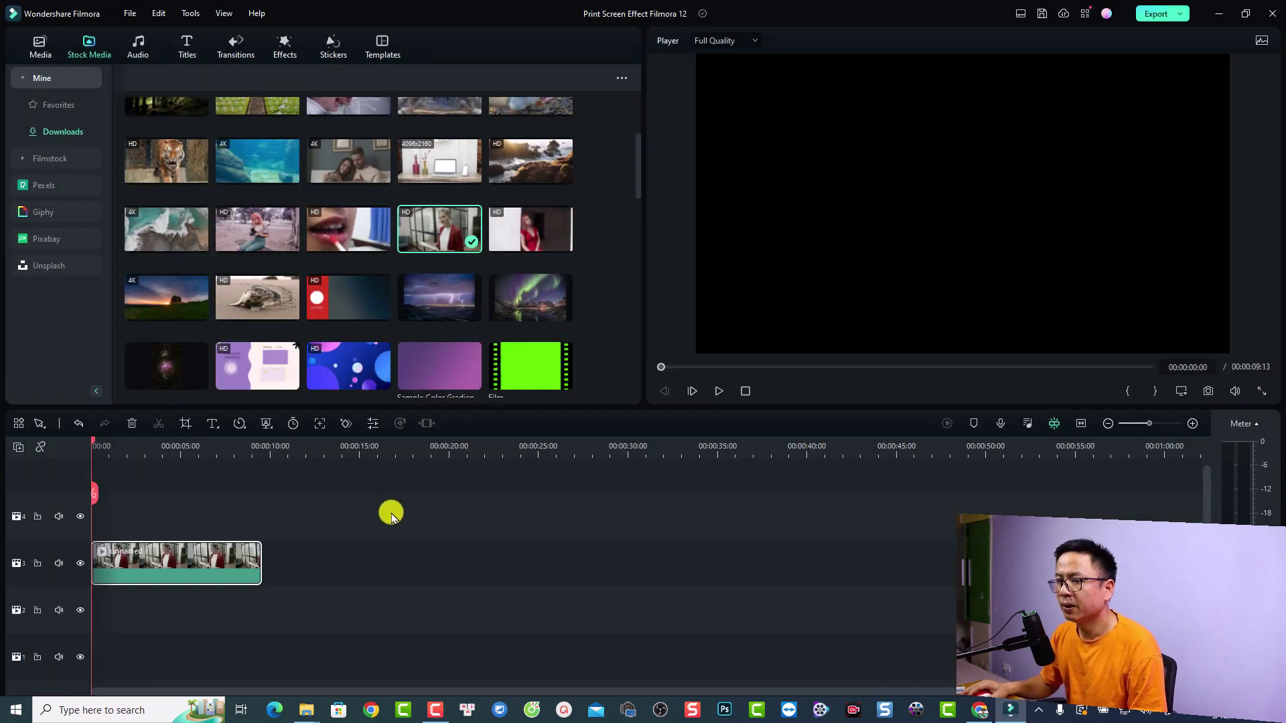
Step: Capture a snapshot of the stock clip at 00:00:01:16 into the project media, and cut off the rest of the clip after that frame
{"action": "key", "text": "space"}
{"action": "key", "text": "space"}
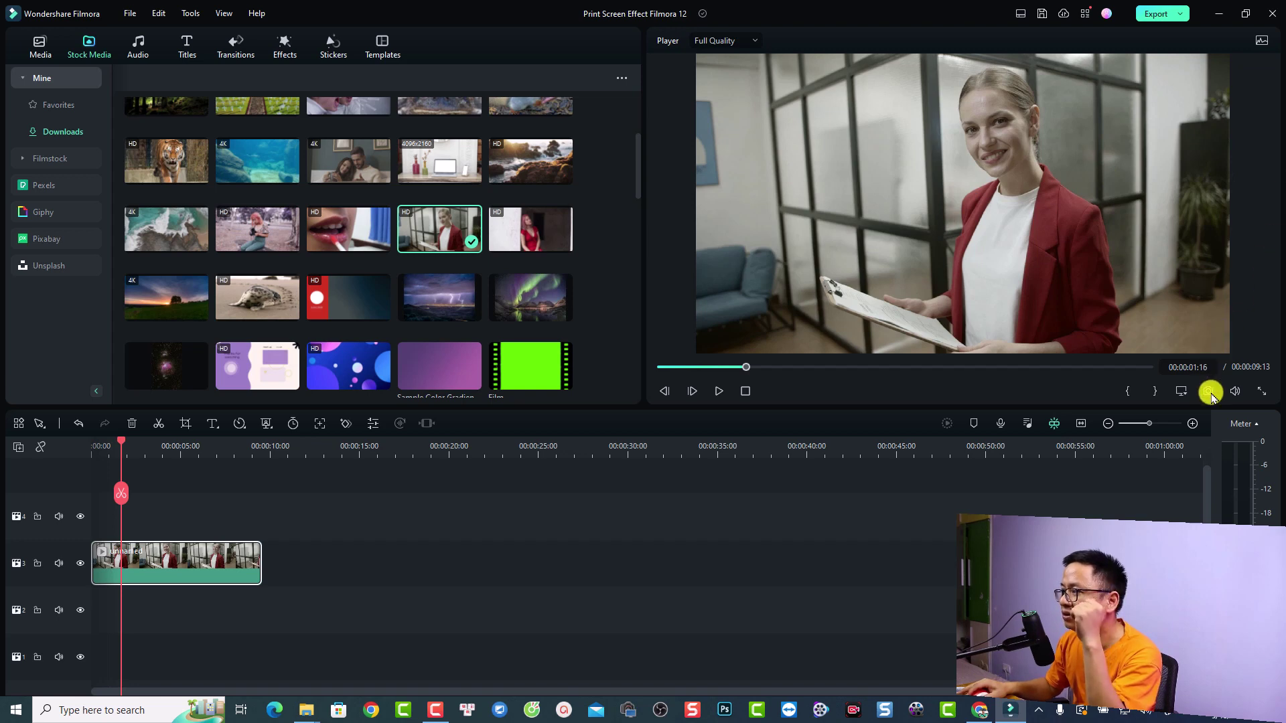
{"action": "left_click", "coordinate": [39, 44]}
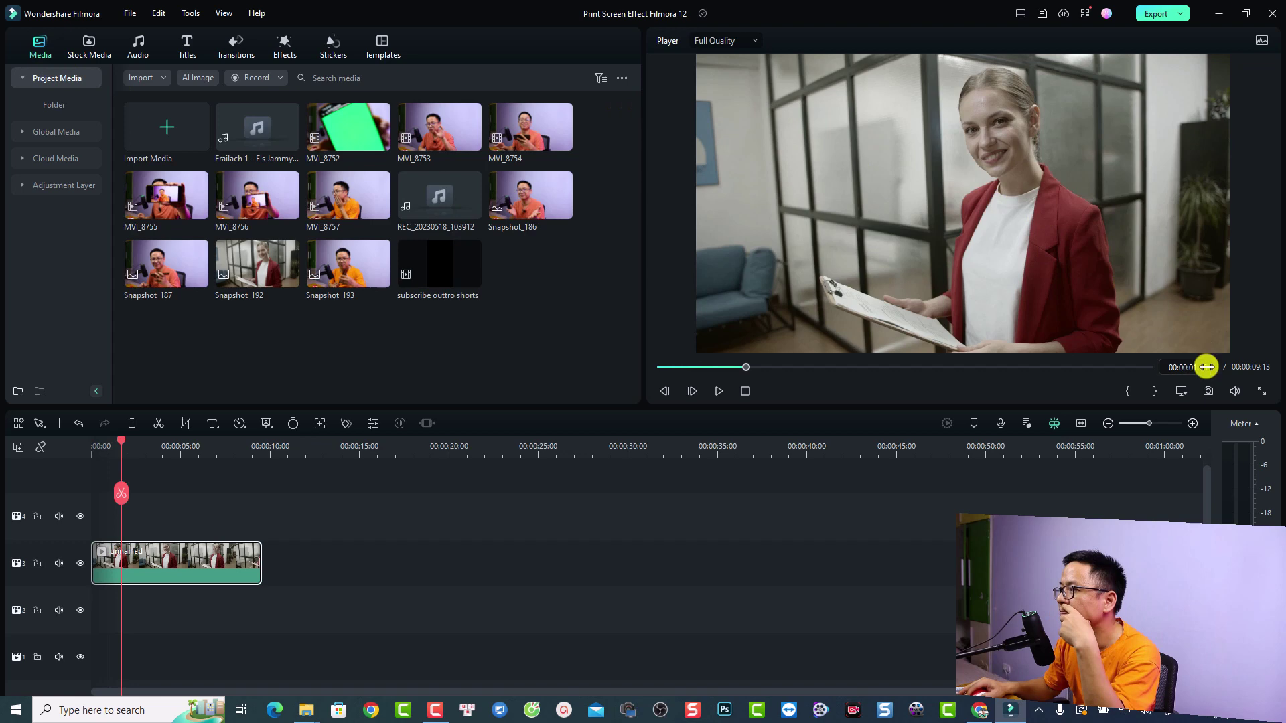
{"action": "left_click", "coordinate": [1208, 392]}
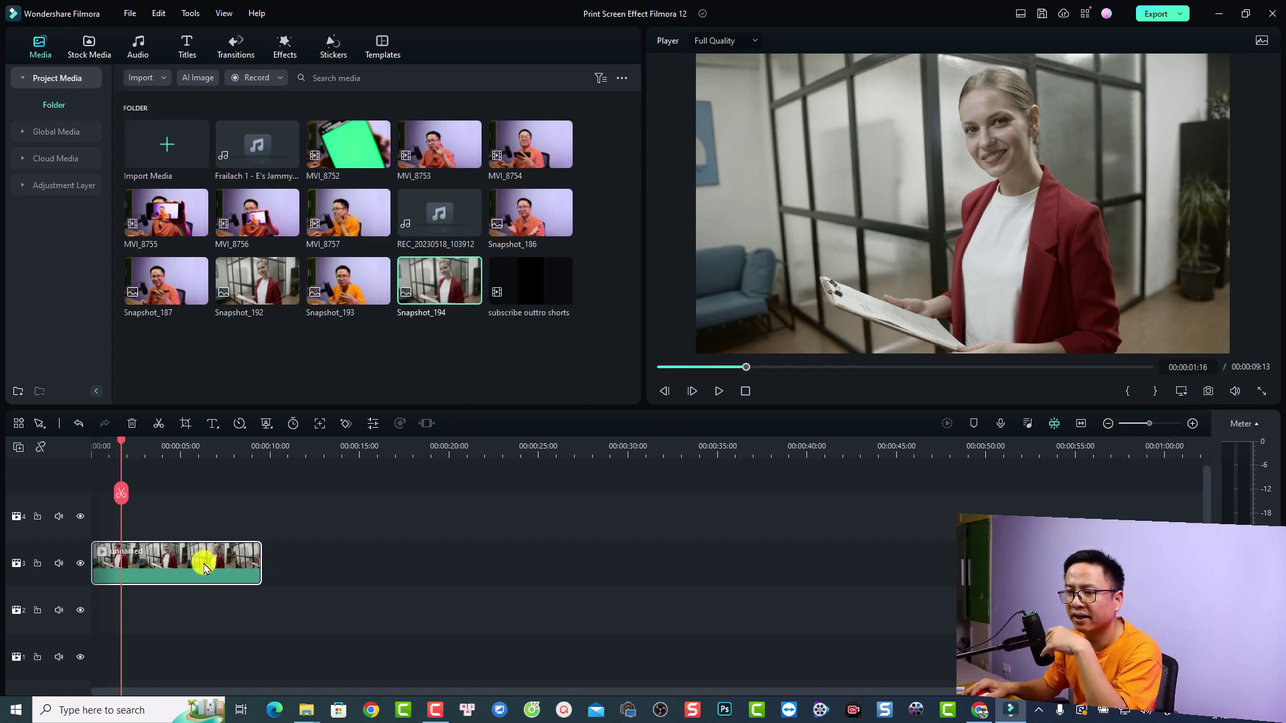
{"action": "key", "text": "ctrl+b"}
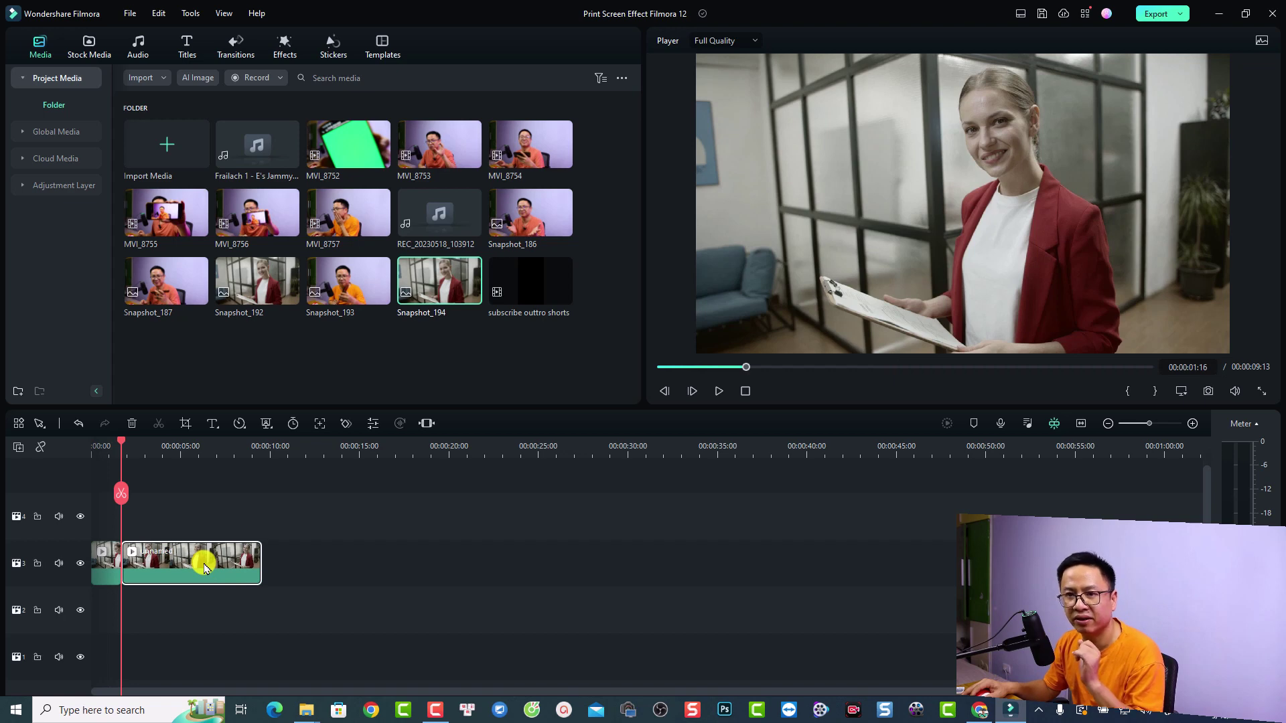
{"action": "key", "text": "Delete"}
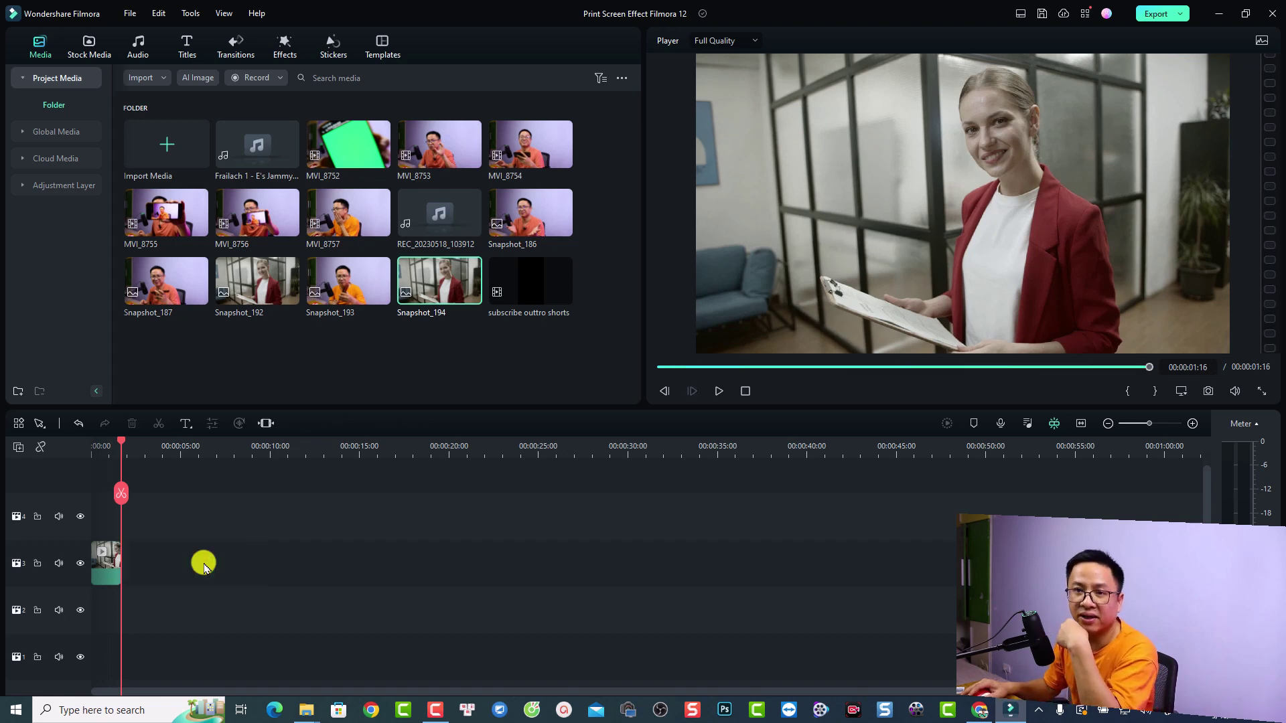
Step: Reveal Snapshot_194 in File Explorer, and start a Gmail message to the sender's own address with the subject "send to phone3"
{"action": "right_click", "coordinate": [441, 292]}
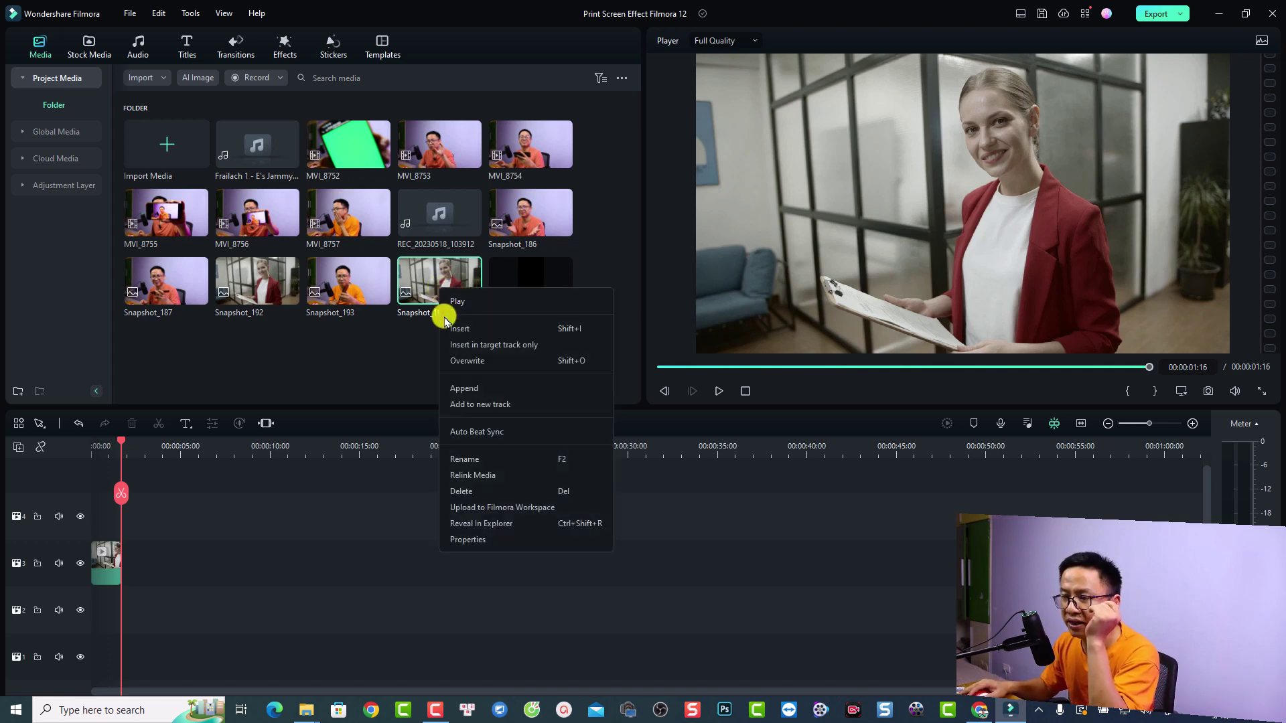
{"action": "left_click", "coordinate": [468, 525]}
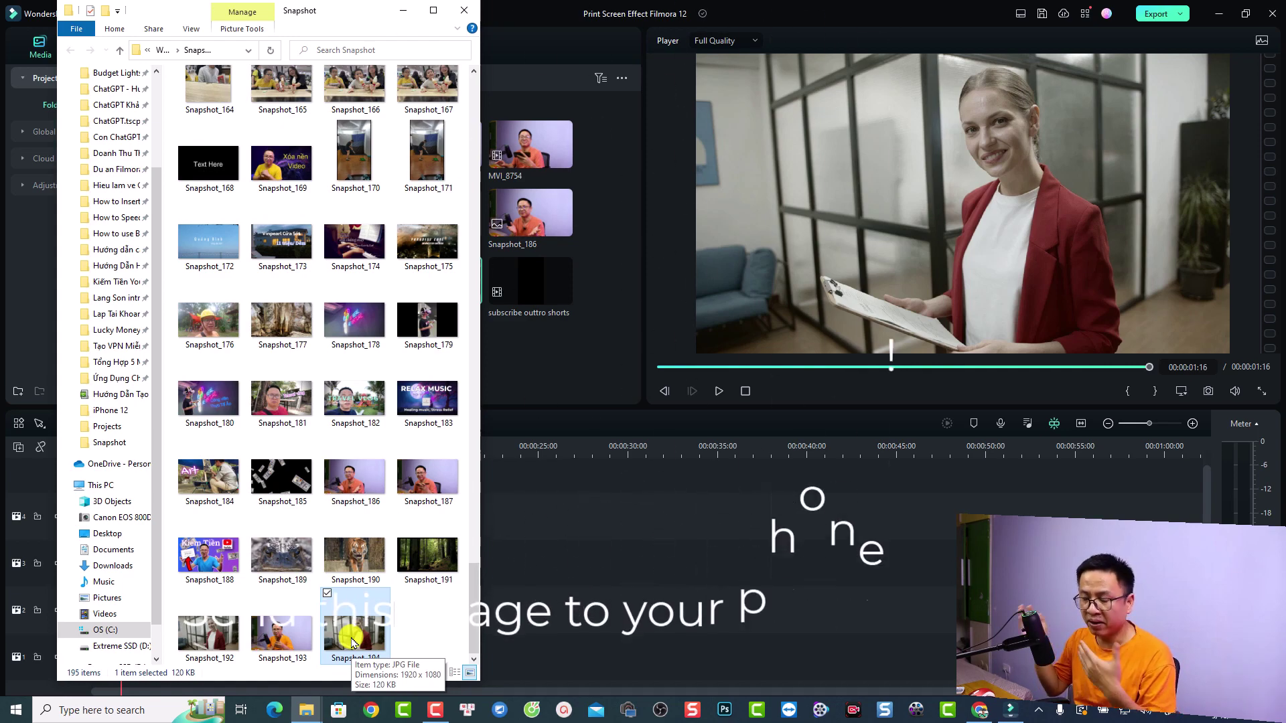
{"action": "left_click", "coordinate": [980, 712]}
{"action": "left_click", "coordinate": [105, 116]}
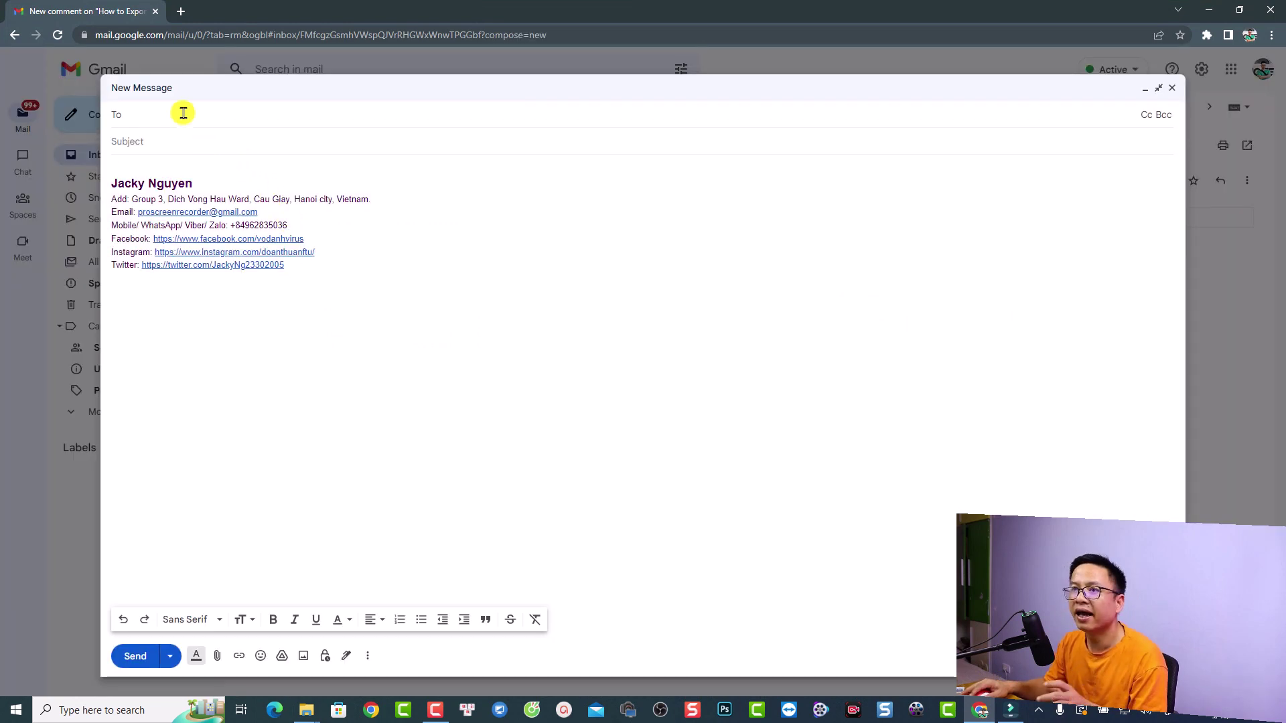
{"action": "type", "text": "pro"}
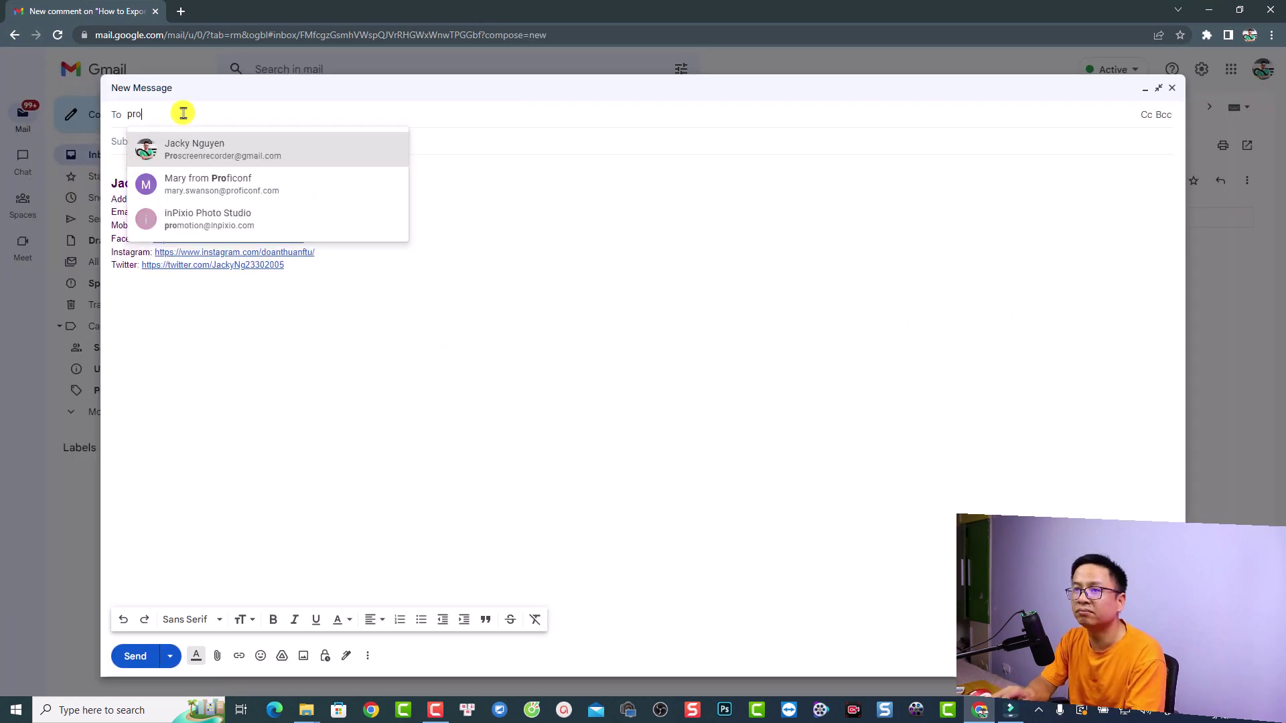
{"action": "left_click", "coordinate": [205, 146]}
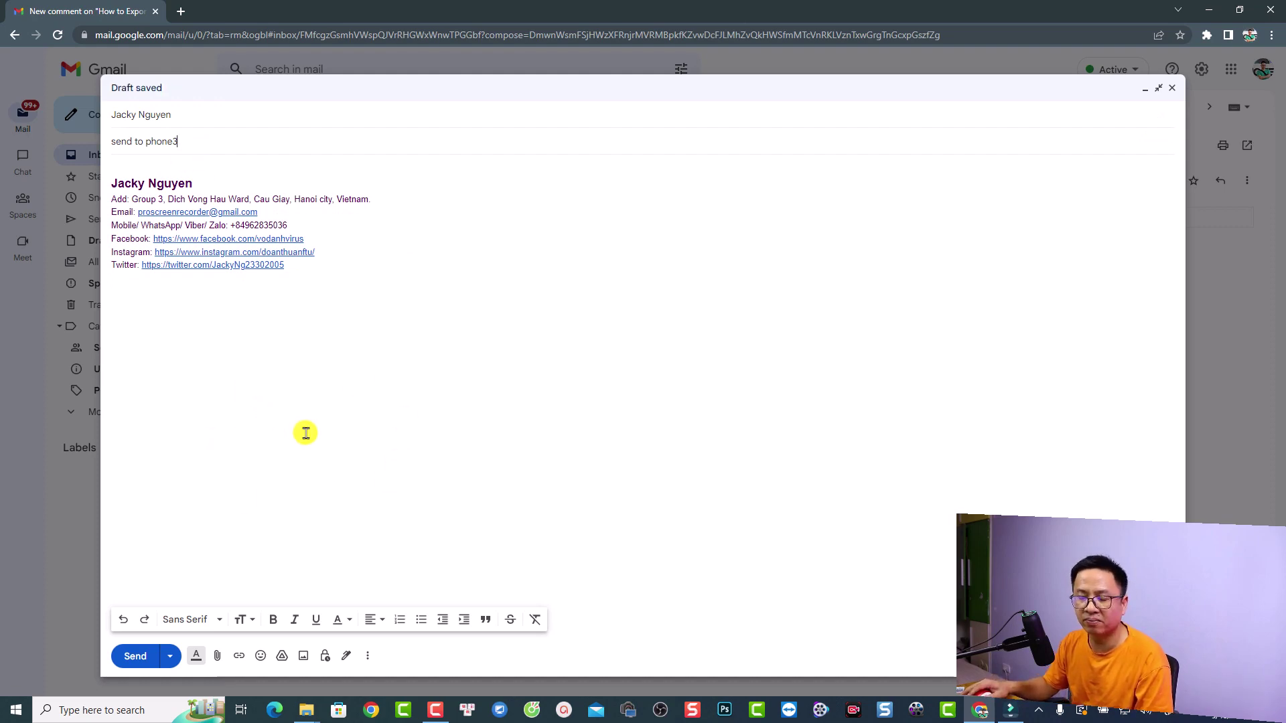
Step: Insert the Snapshot_194 image from the Snapshot folder into the email body and send the message
{"action": "mouse_move", "coordinate": [306, 710]}
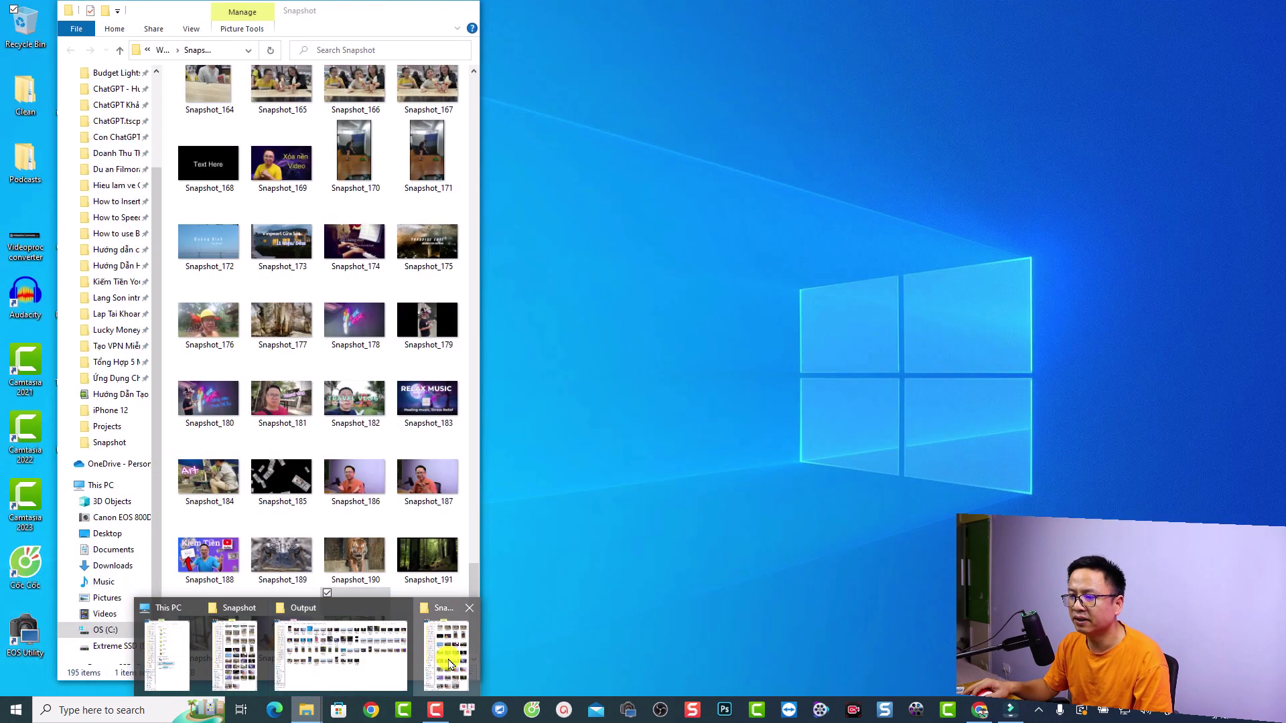
{"action": "left_click", "coordinate": [438, 648]}
{"action": "left_click_drag", "start_coordinate": [351, 643], "coordinate": [624, 485]}
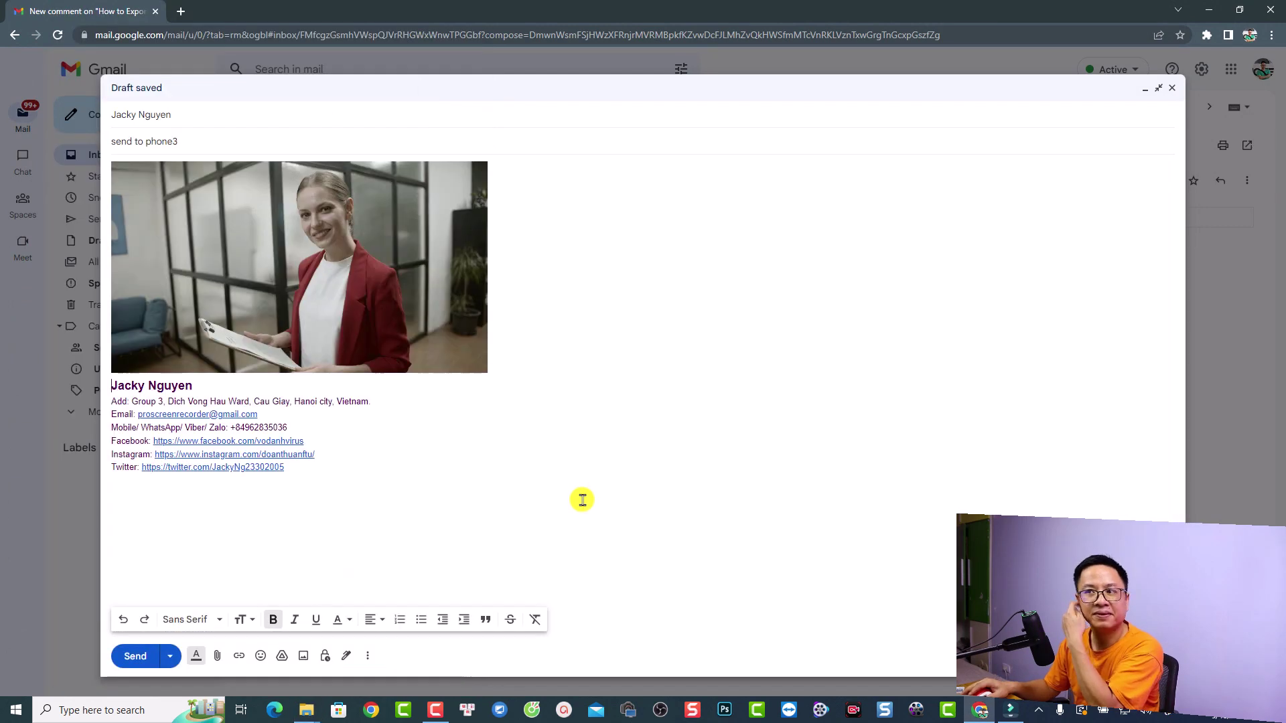
{"action": "left_click", "coordinate": [137, 659]}
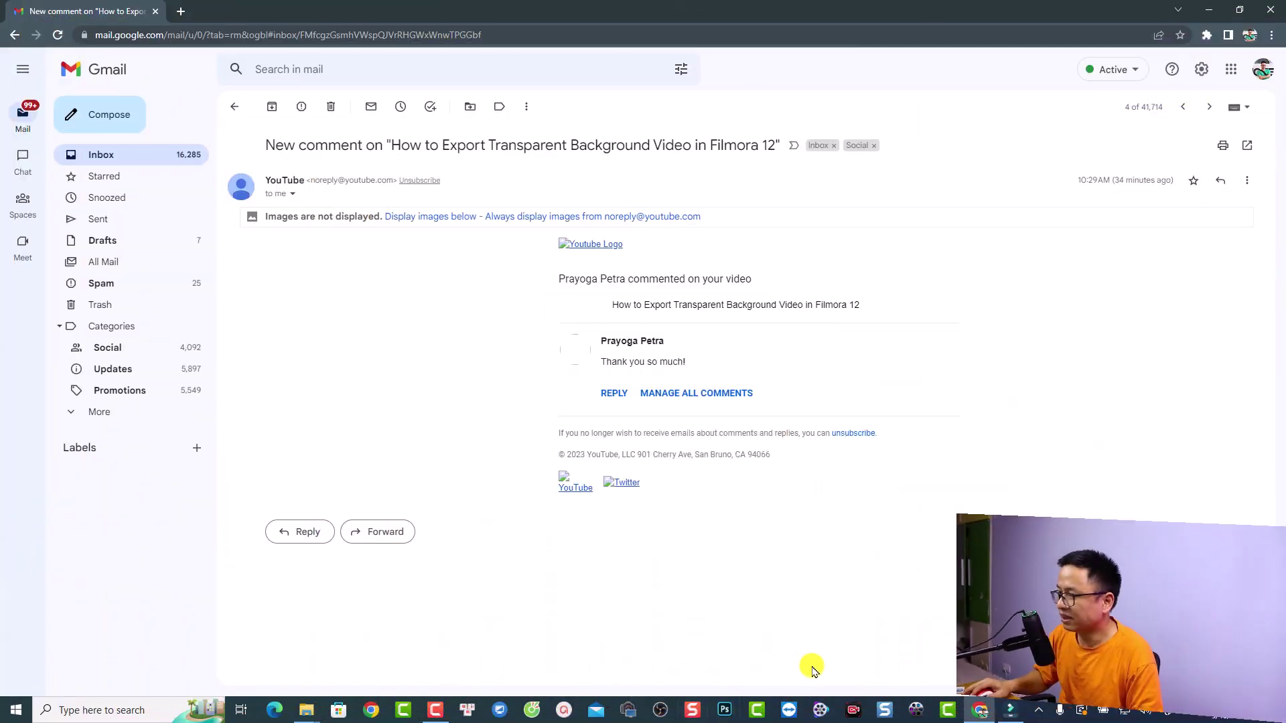
Step: Switch back to Filmora and place MVI_8757 on video track 2, starting at the end of the stock clip
{"action": "left_click", "coordinate": [1014, 711]}
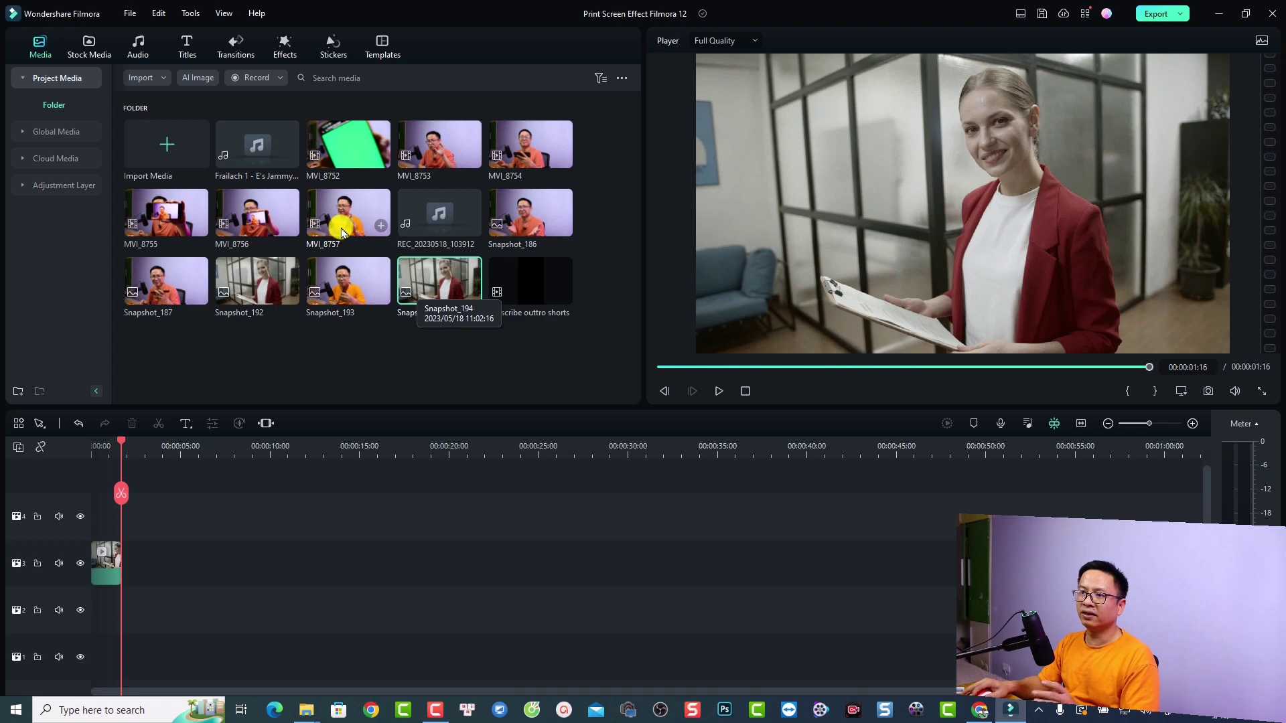
{"action": "left_click_drag", "start_coordinate": [338, 231], "coordinate": [137, 620]}
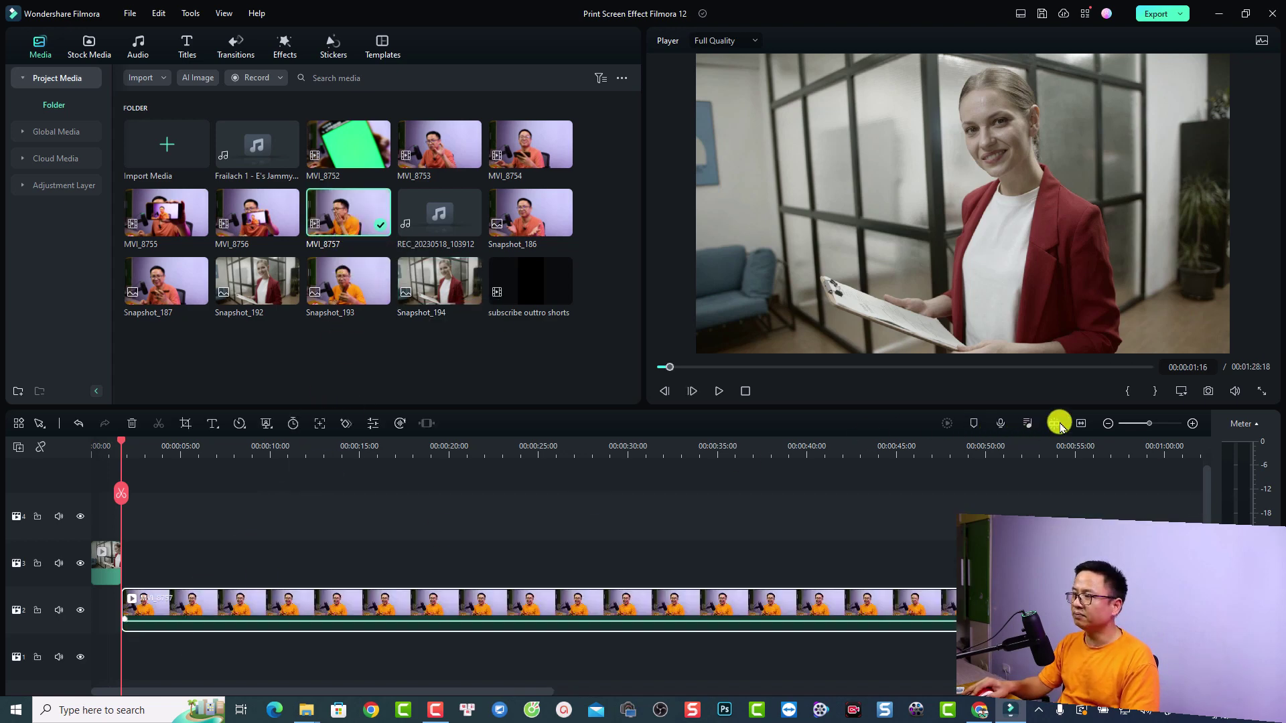
{"action": "left_click", "coordinate": [1079, 423]}
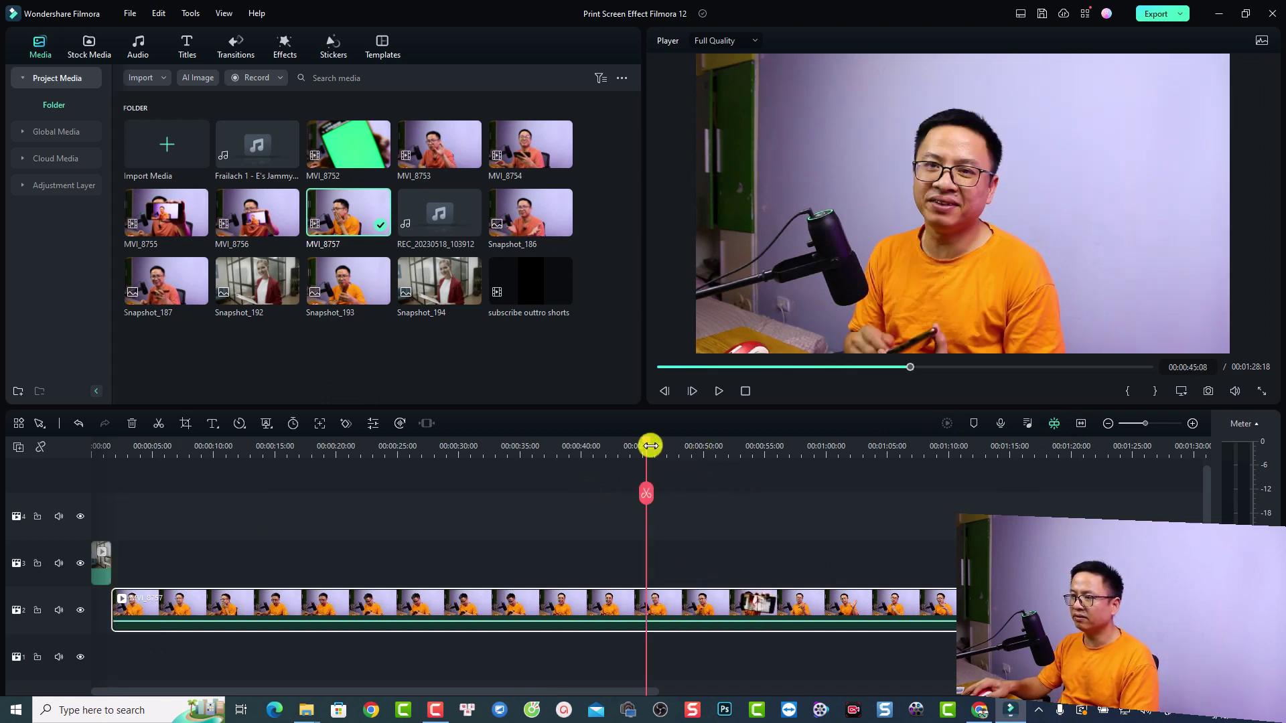
Step: Split MVI_8757 at 00:00:52:04, on the blurred close-up of the phone picture, and delete the part before the cut
{"action": "left_click_drag", "start_coordinate": [646, 449], "coordinate": [731, 482]}
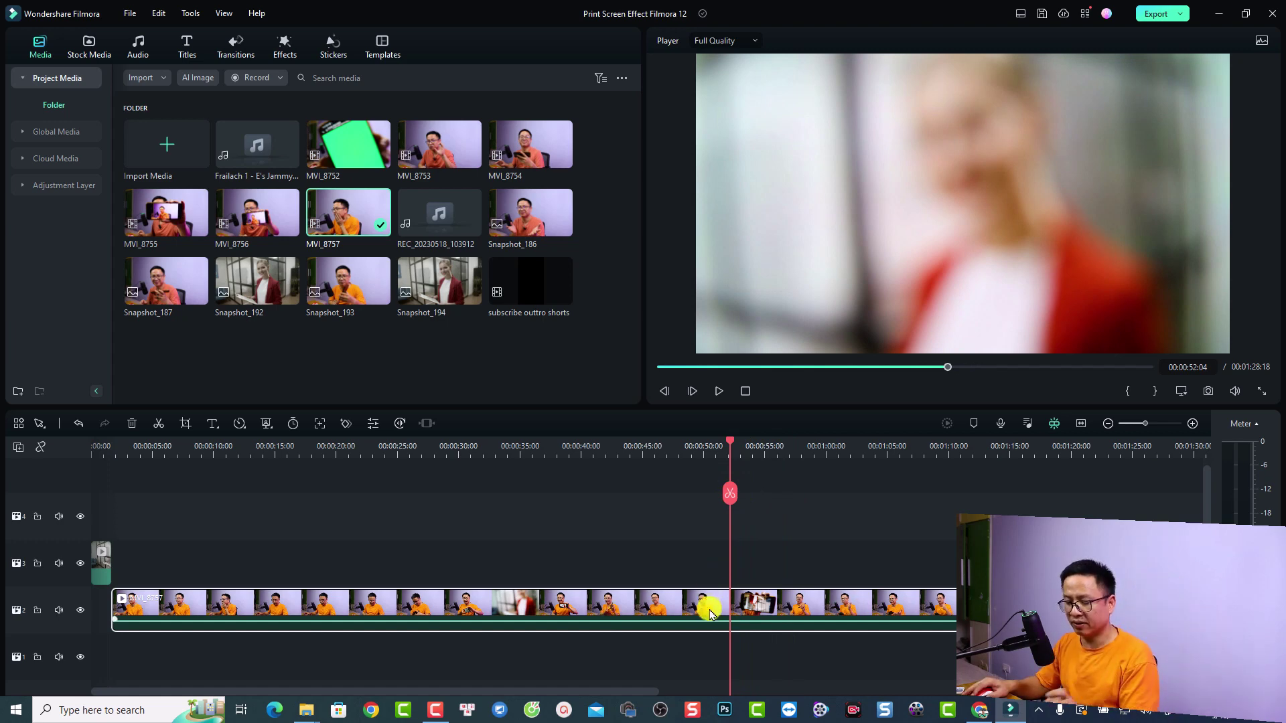
{"action": "key", "text": "ctrl+b"}
{"action": "left_click", "coordinate": [698, 613]}
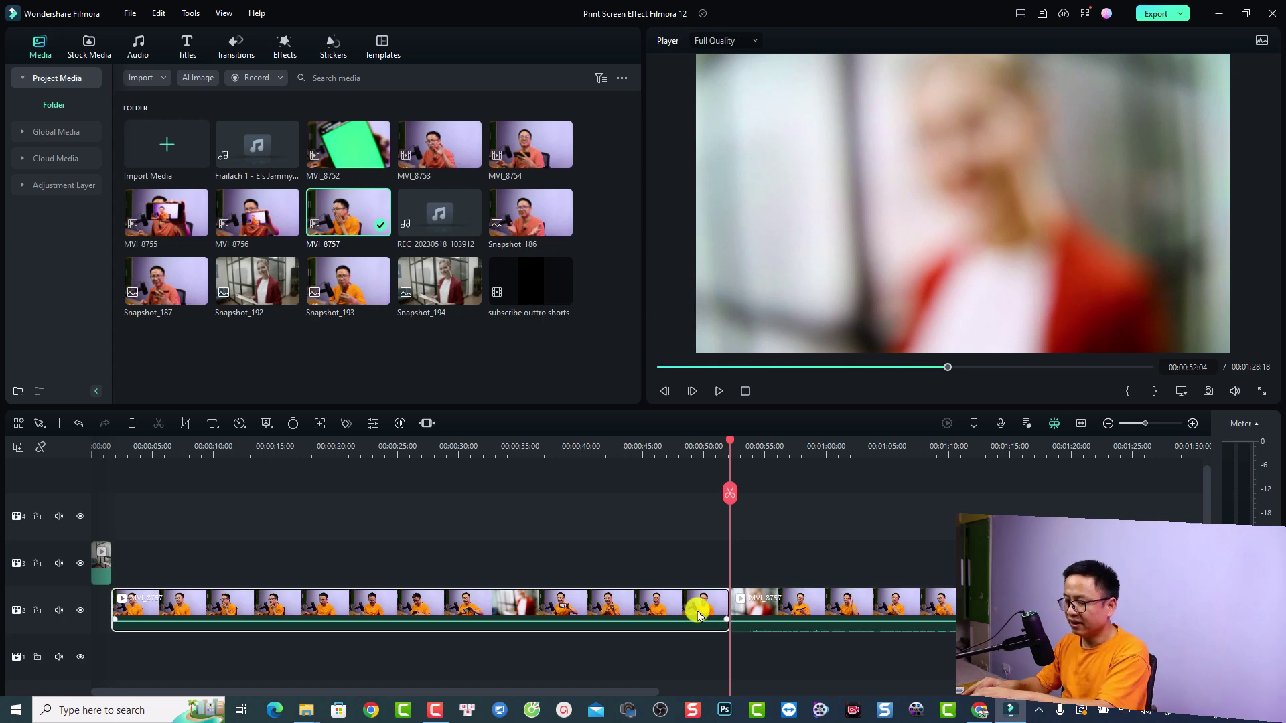
{"action": "key", "text": "Delete"}
Step: Move the remaining part of MVI_8757 on track 2 so that it starts exactly where the stock clip ends
{"action": "left_click_drag", "start_coordinate": [776, 614], "coordinate": [151, 611]}
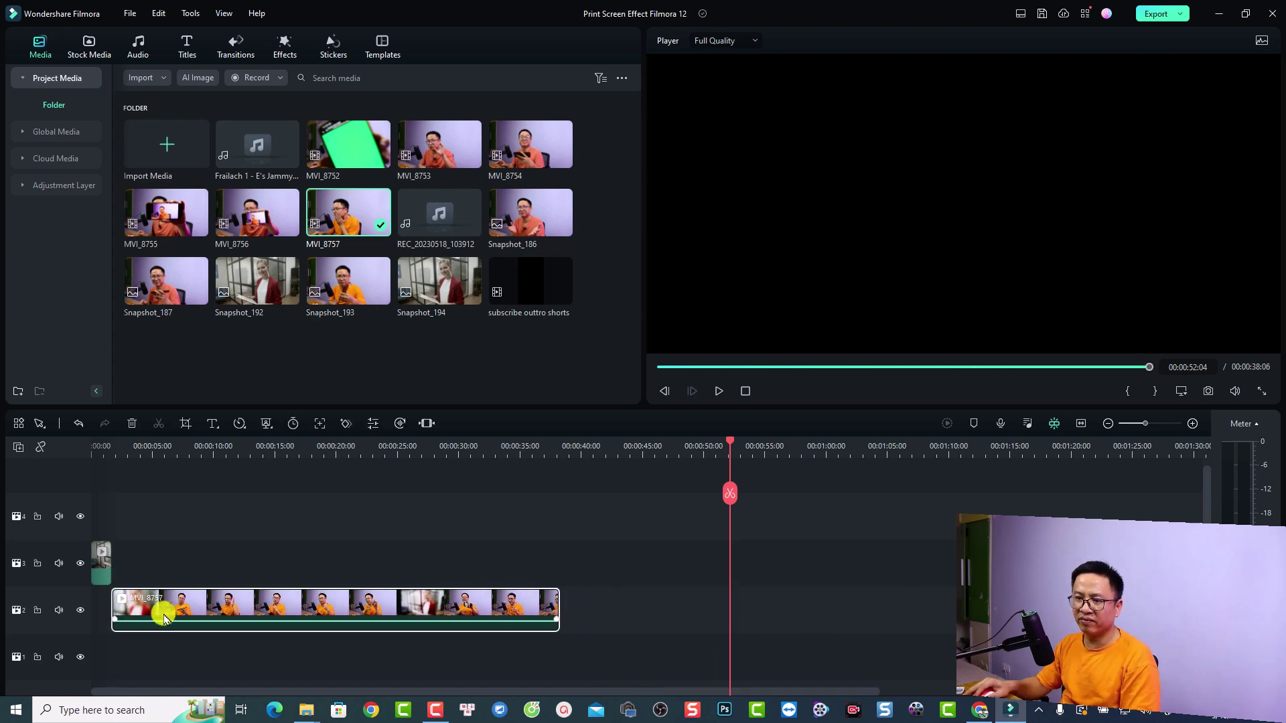
{"action": "left_click", "coordinate": [108, 448]}
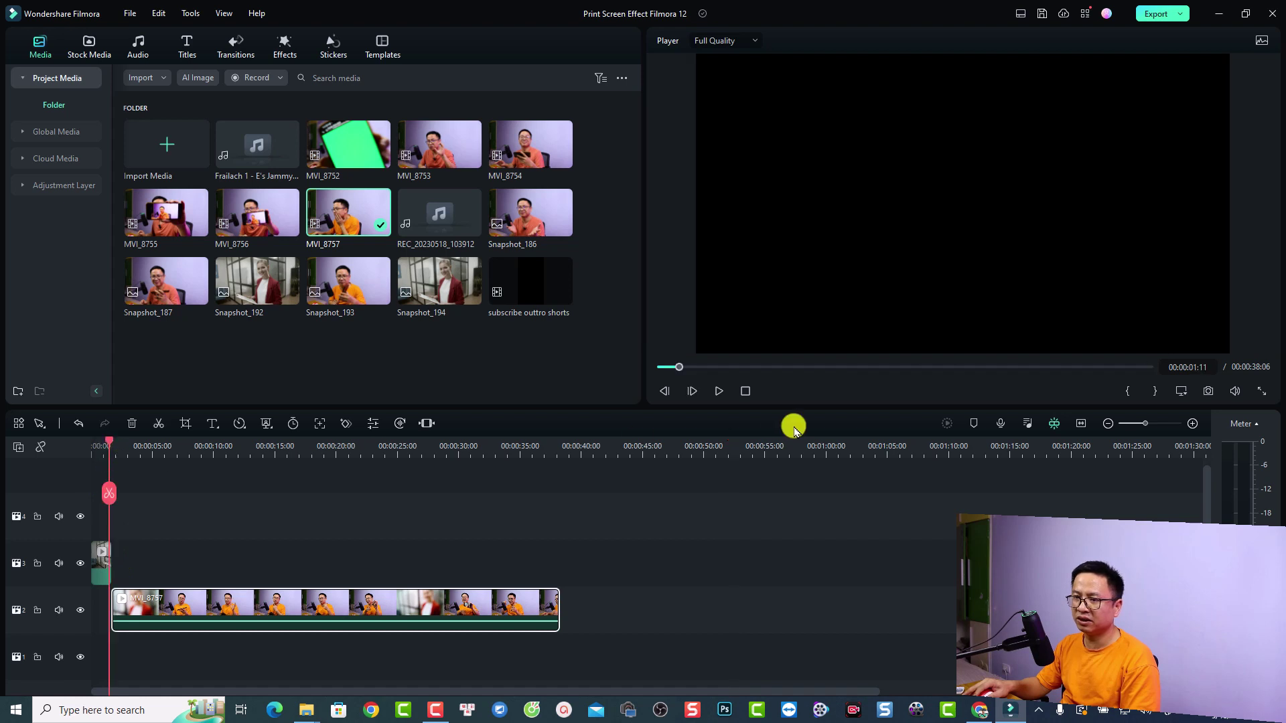
{"action": "left_click", "coordinate": [1083, 423]}
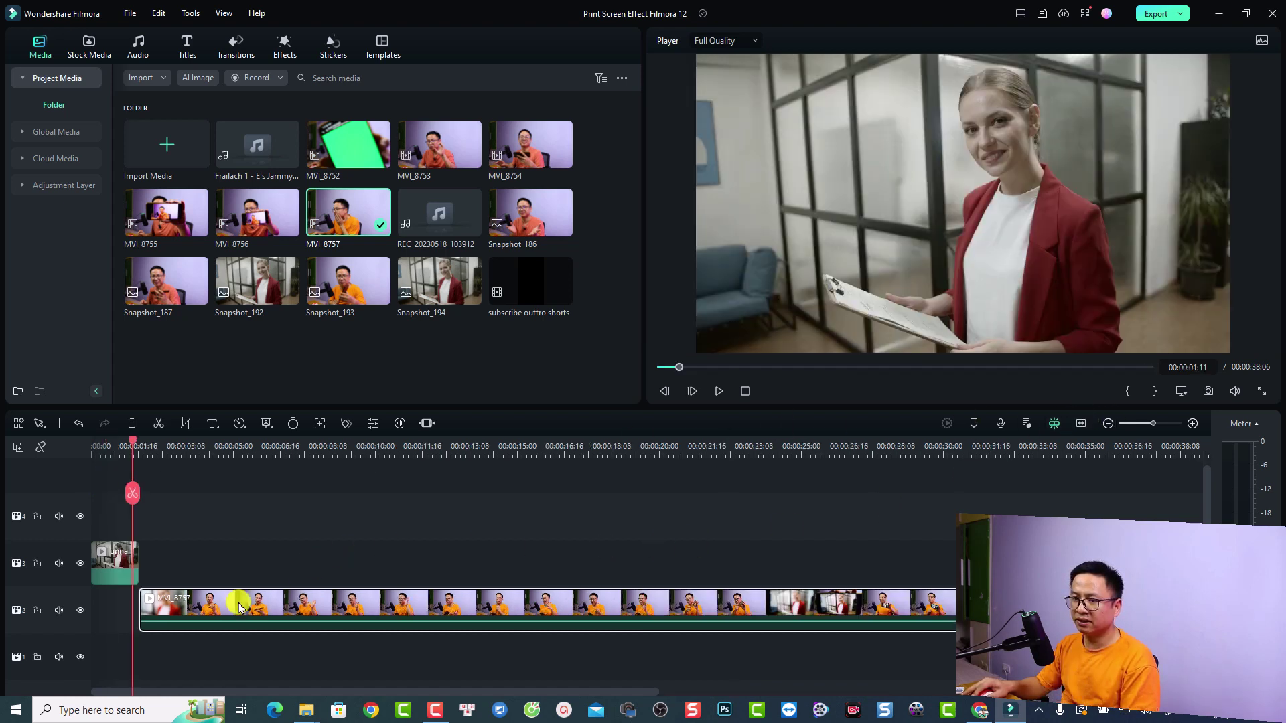
{"action": "left_click_drag", "start_coordinate": [195, 606], "coordinate": [189, 608]}
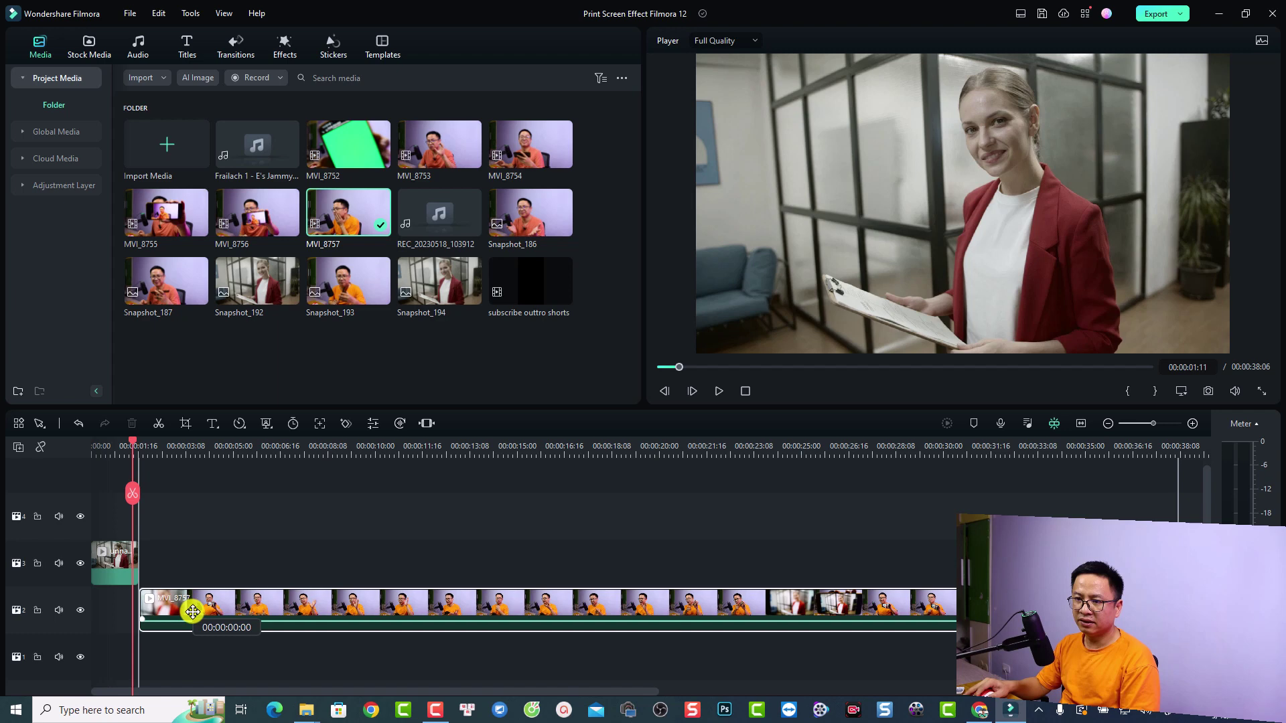
Step: Place Snapshot_194 on video track 3 directly after the stock clip, and put the playhead at 00:00:01:16
{"action": "left_click_drag", "start_coordinate": [163, 450], "coordinate": [359, 469]}
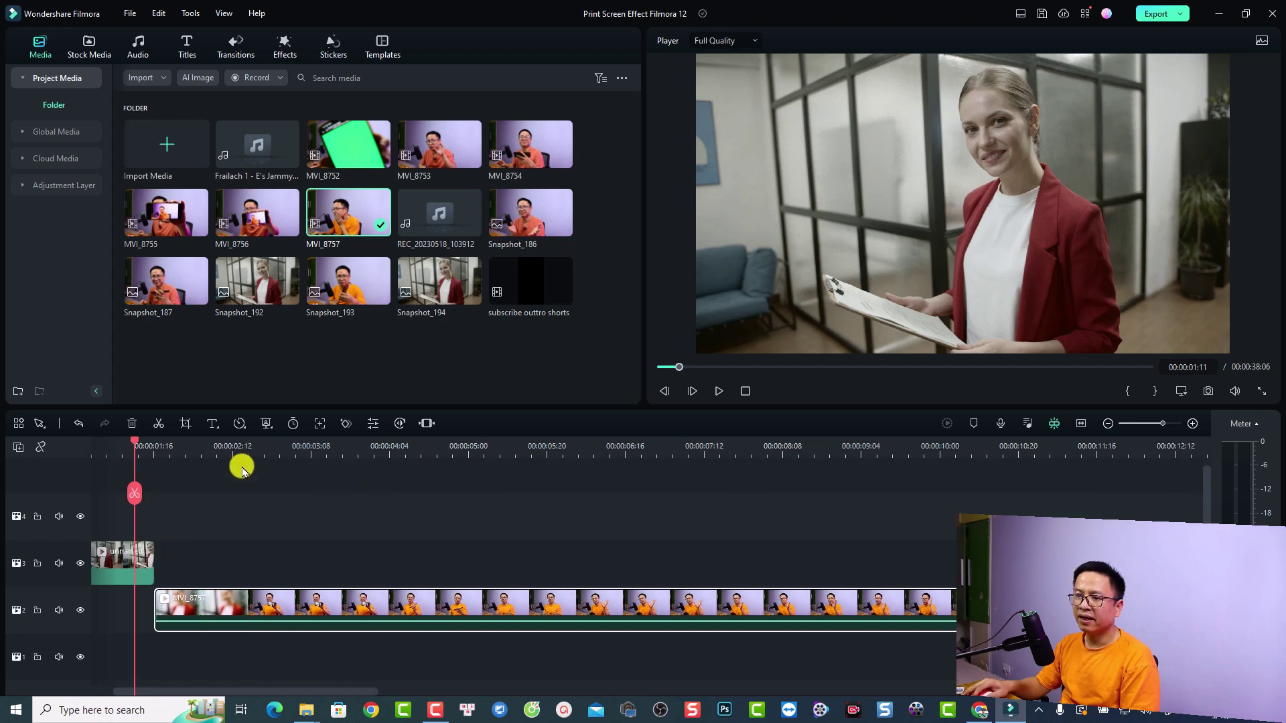
{"action": "left_click", "coordinate": [201, 446]}
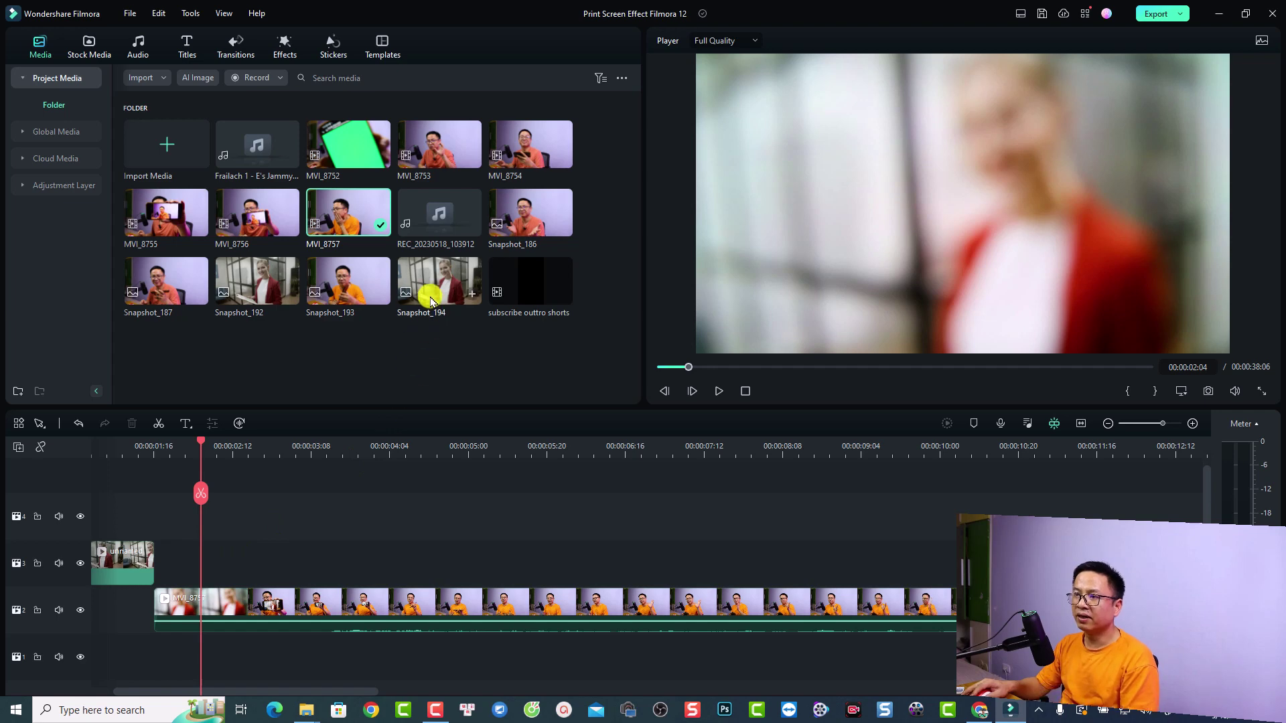
{"action": "left_click_drag", "start_coordinate": [431, 302], "coordinate": [166, 561]}
{"action": "left_click", "coordinate": [155, 448]}
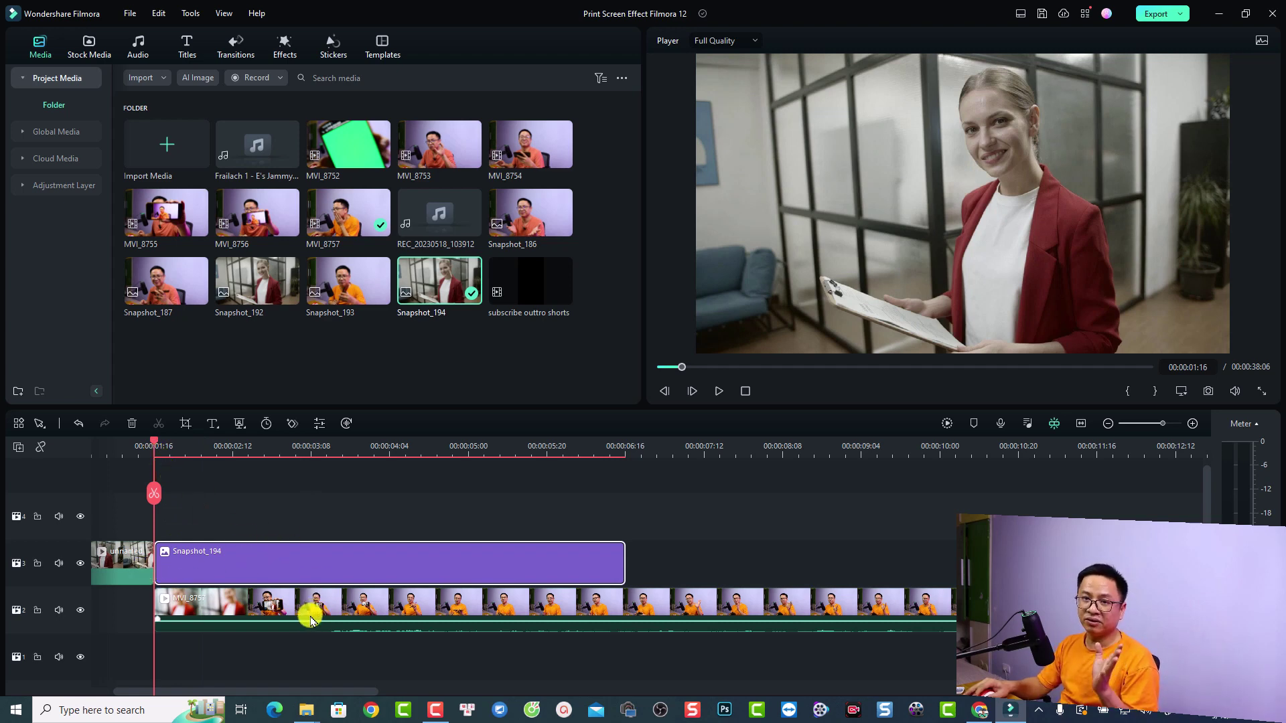
Step: Add a starting keyframe to Snapshot_194 at 00:00:01:16 with opacity at 100%
{"action": "left_click", "coordinate": [263, 593]}
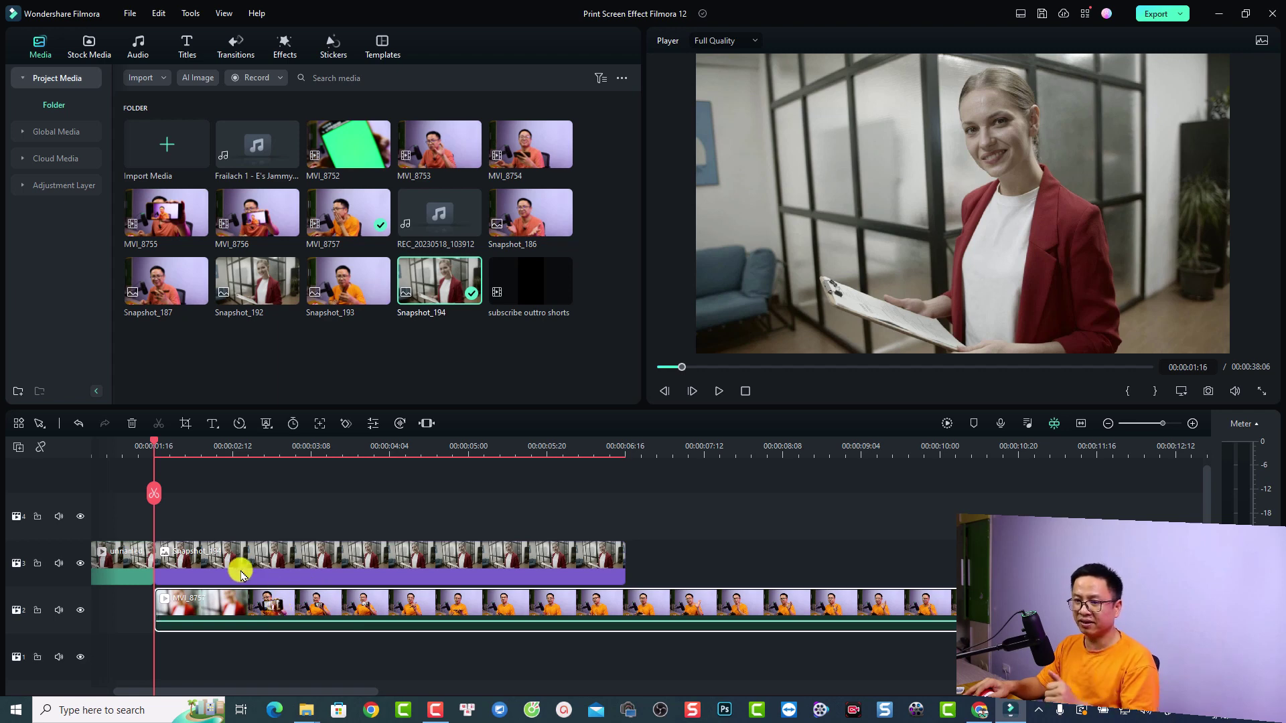
{"action": "left_click", "coordinate": [221, 561]}
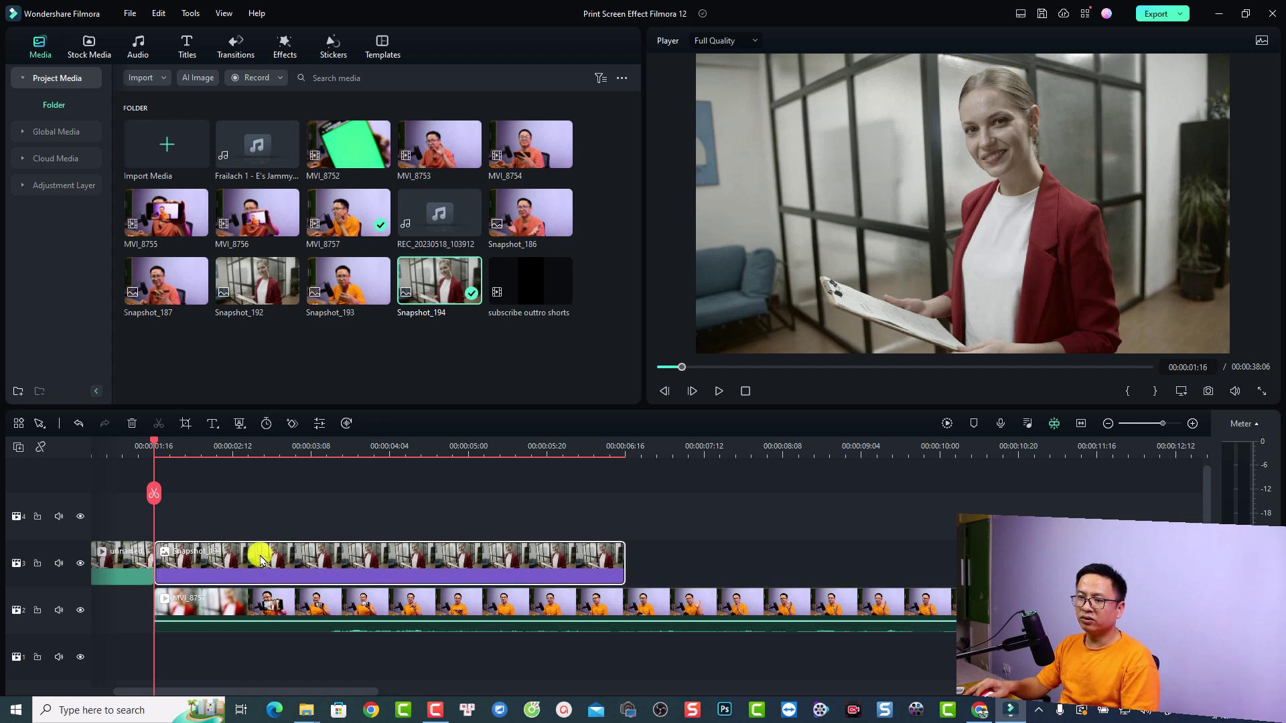
{"action": "left_click", "coordinate": [291, 423]}
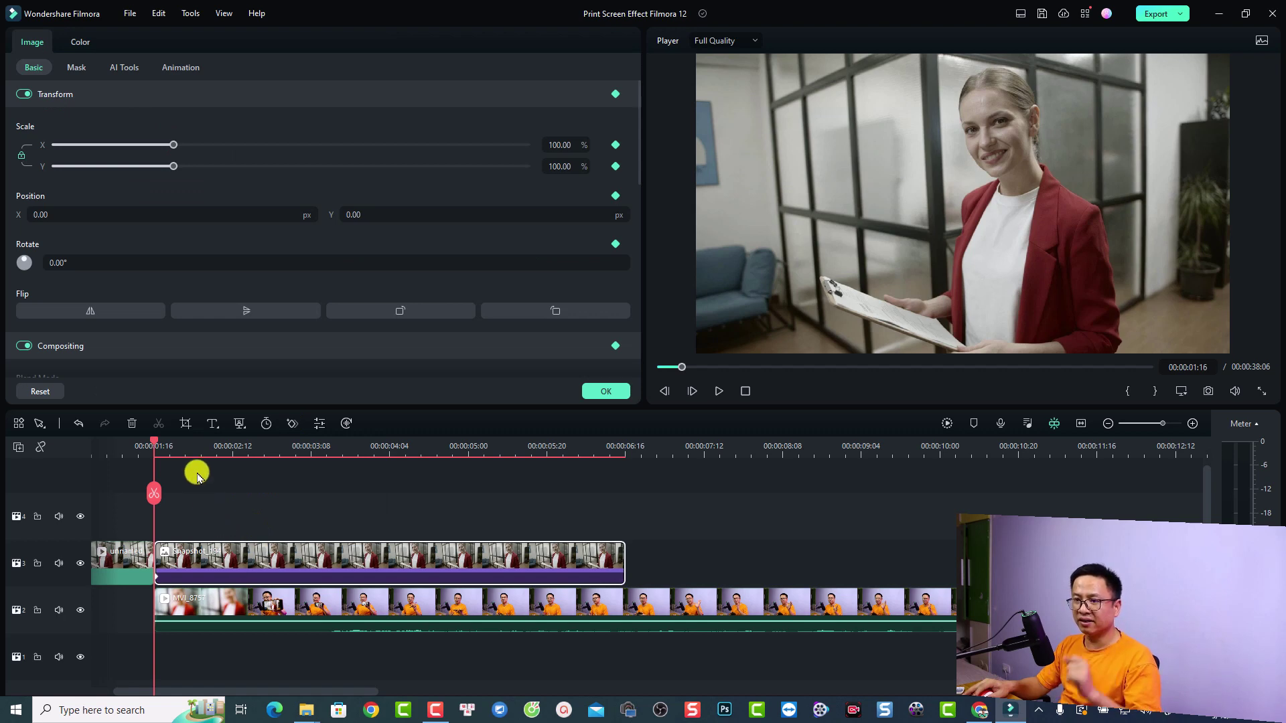
Step: Keyframe the opacity of Snapshot_194 to 0% at 00:00:01:18 and apply the settings
{"action": "left_click_drag", "start_coordinate": [186, 444], "coordinate": [240, 449]}
{"action": "left_click", "coordinate": [238, 453]}
{"action": "left_click", "coordinate": [209, 448]}
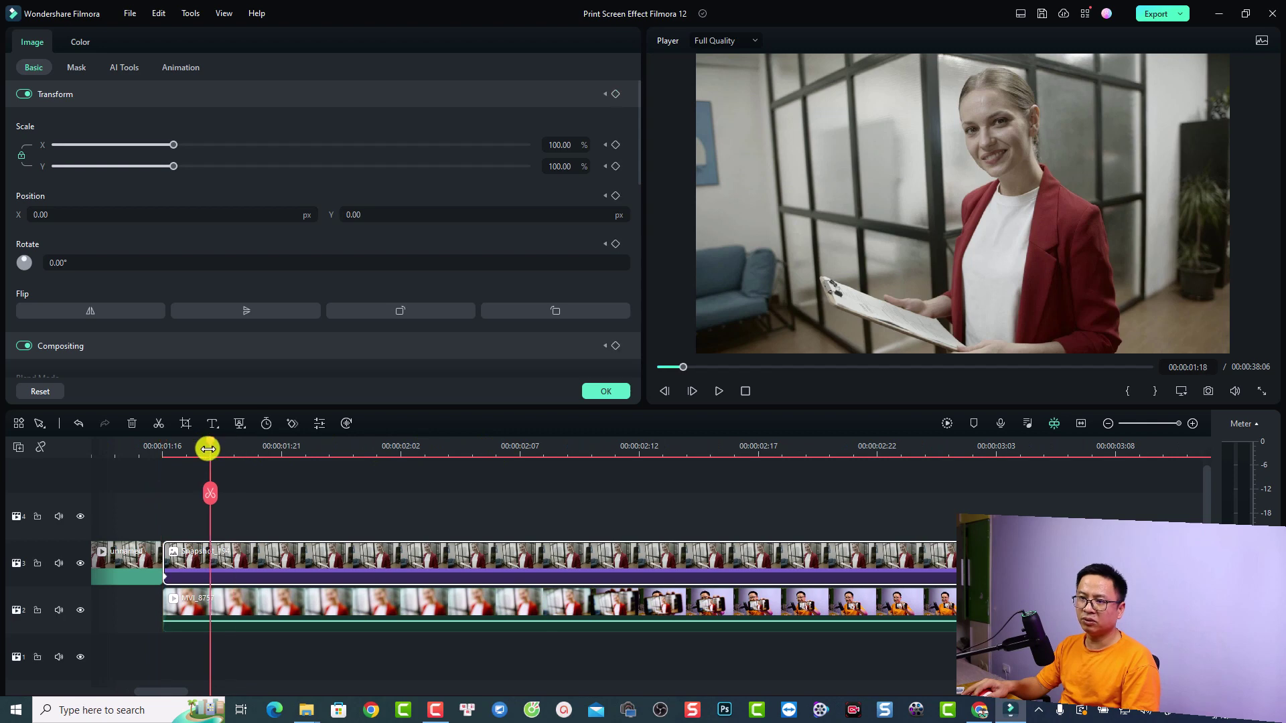
{"action": "left_click", "coordinate": [233, 558]}
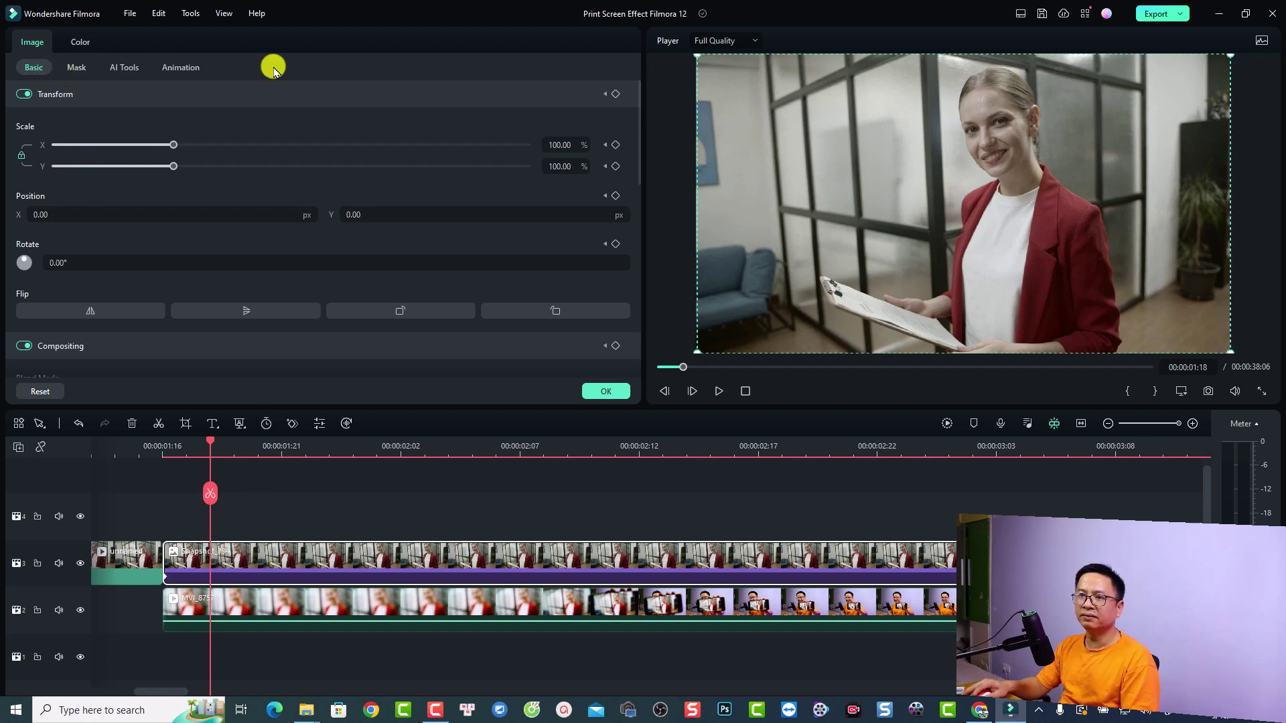
{"action": "left_click_drag", "start_coordinate": [639, 125], "coordinate": [220, 227]}
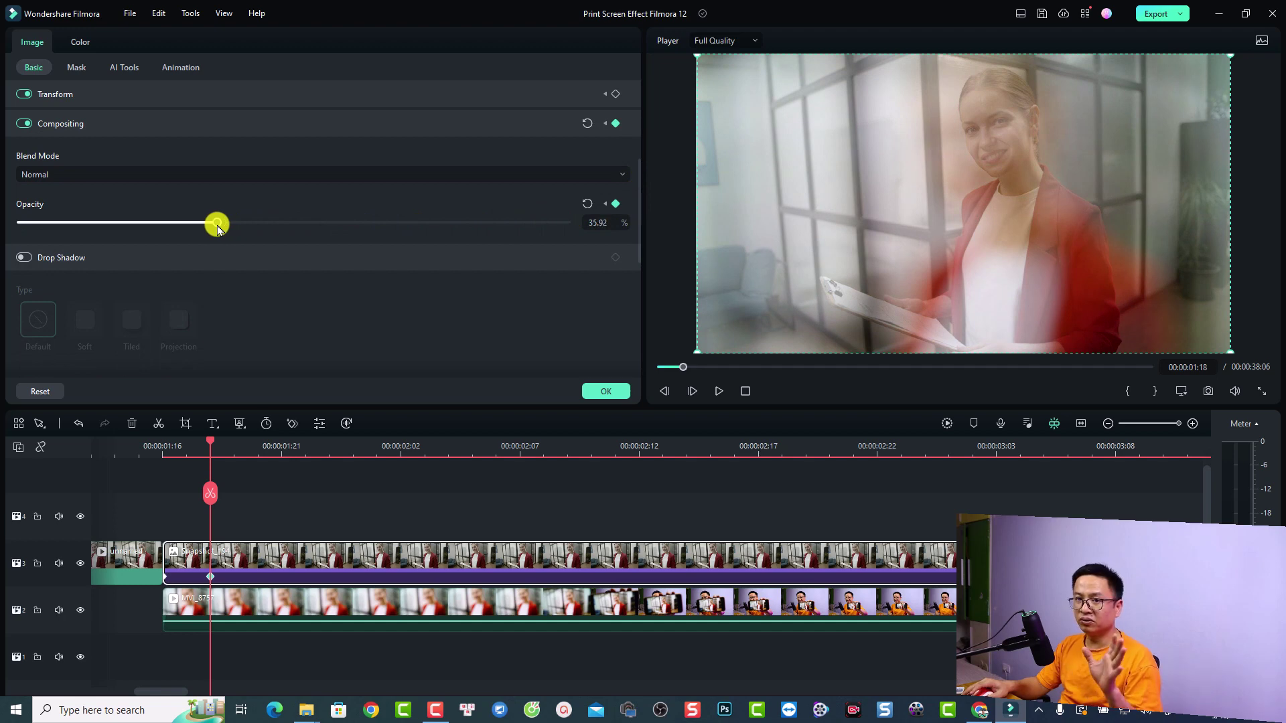
{"action": "left_click_drag", "start_coordinate": [217, 228], "coordinate": [5, 233]}
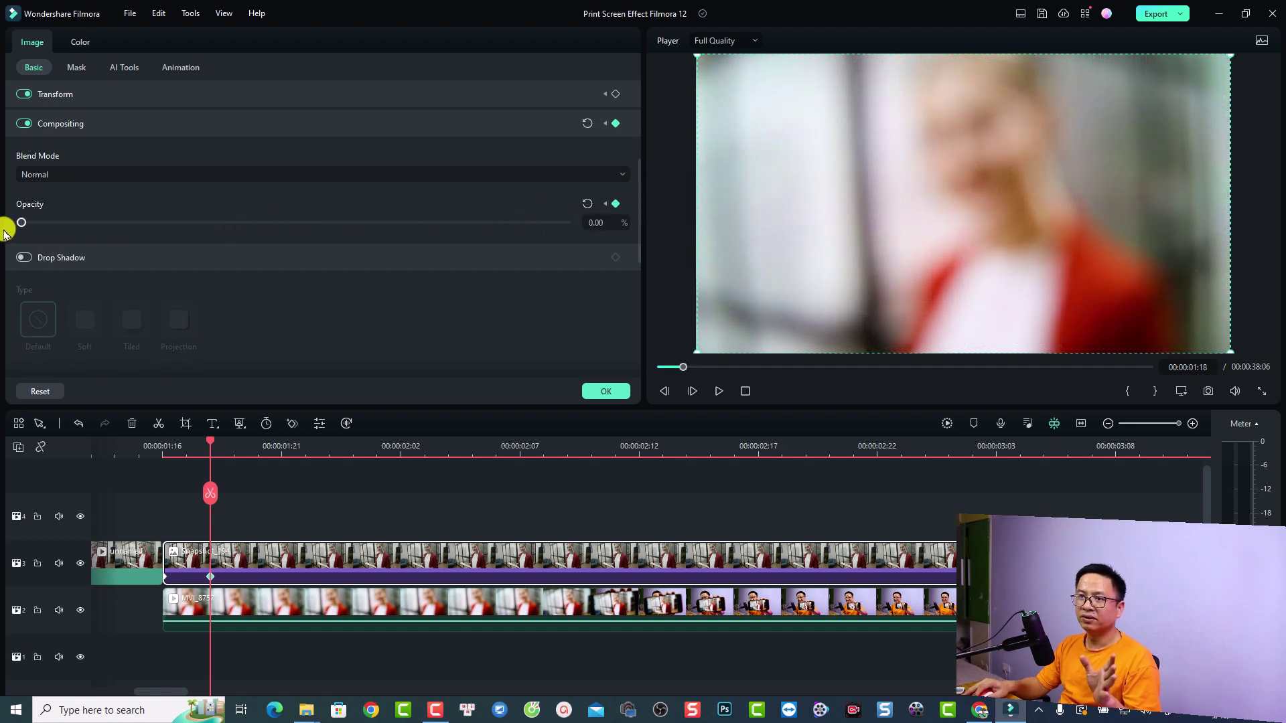
{"action": "left_click", "coordinate": [595, 392]}
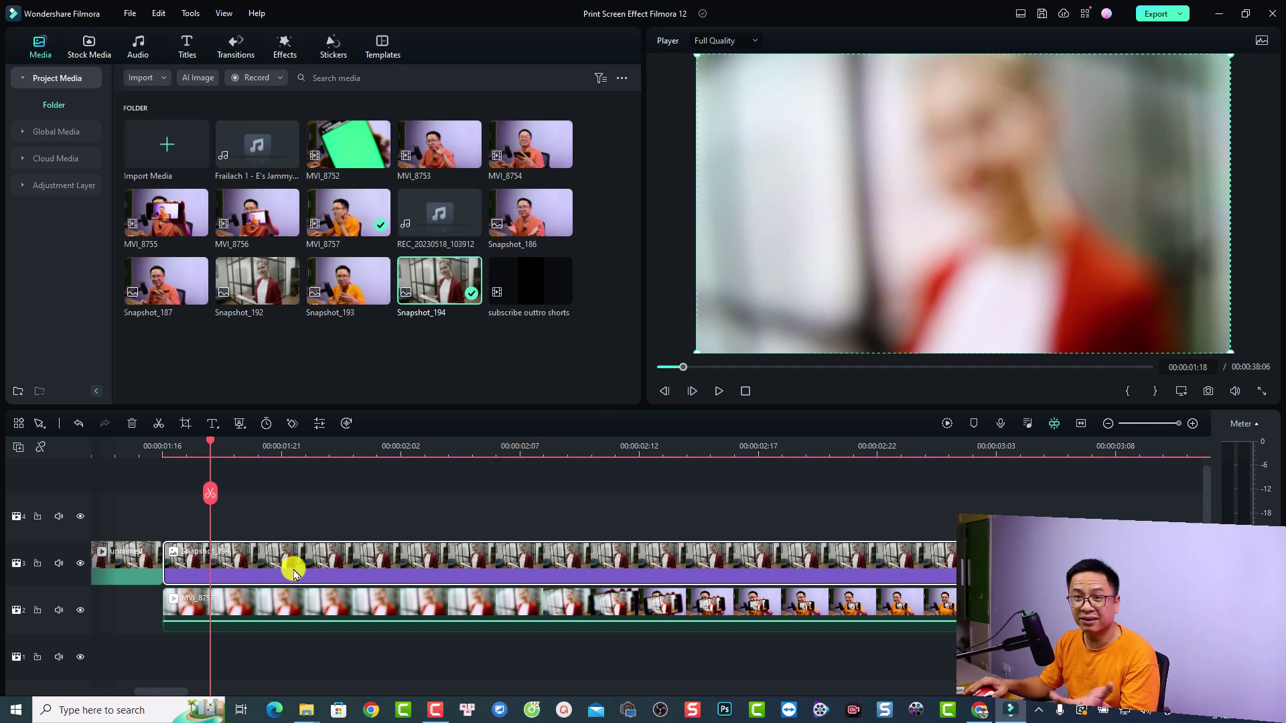
Step: Play the transition from 00:00:01:13, just before the end of the stock clip, to check the effect
{"action": "left_click", "coordinate": [93, 445]}
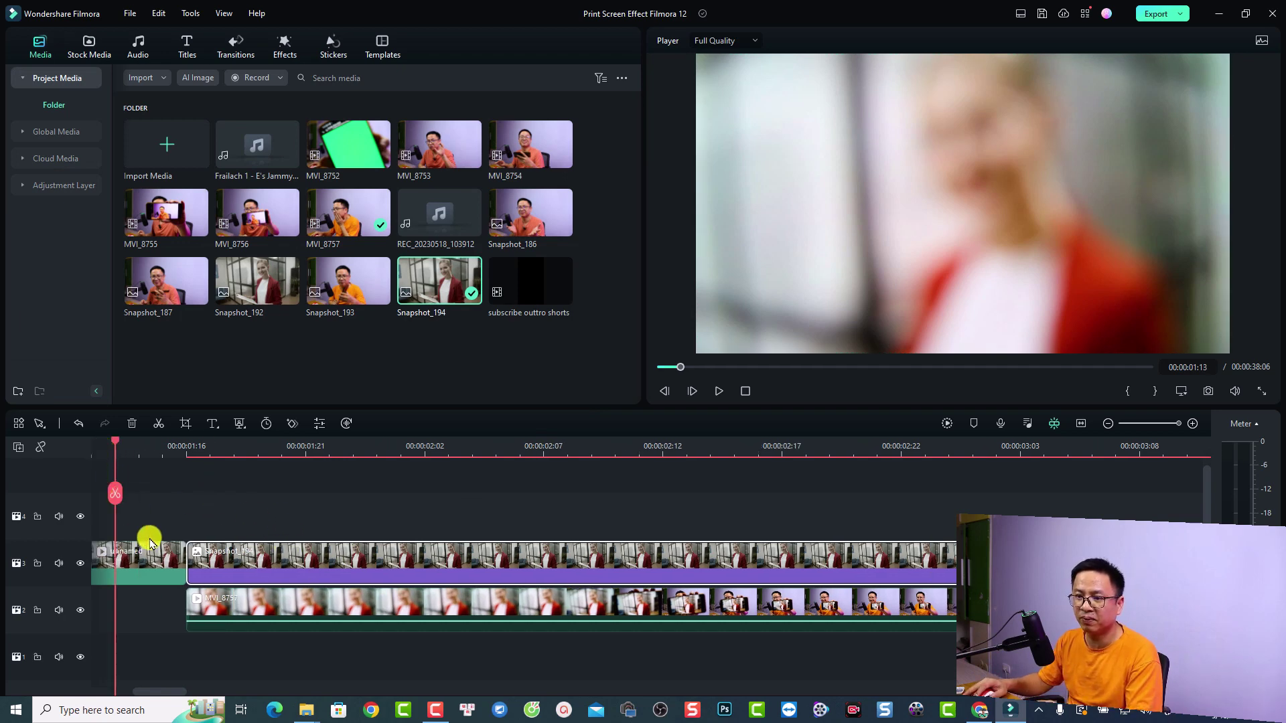
{"action": "key", "text": "space"}
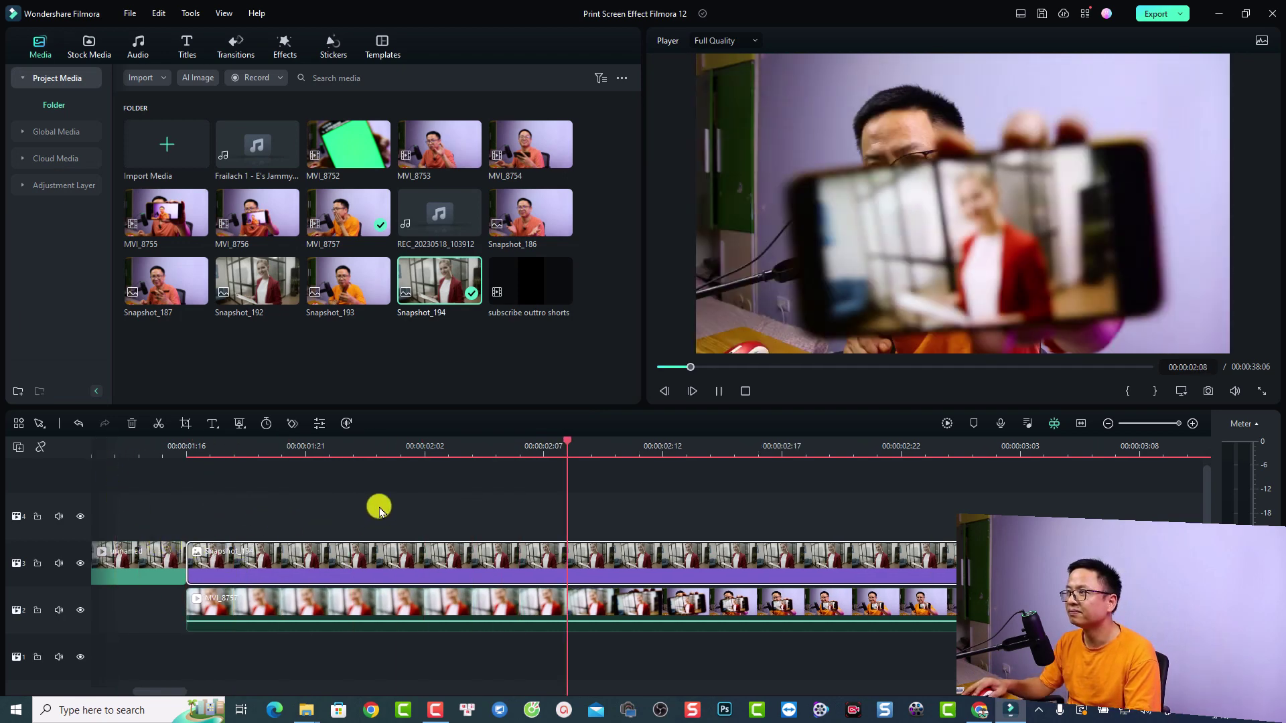
{"action": "key", "text": "space"}
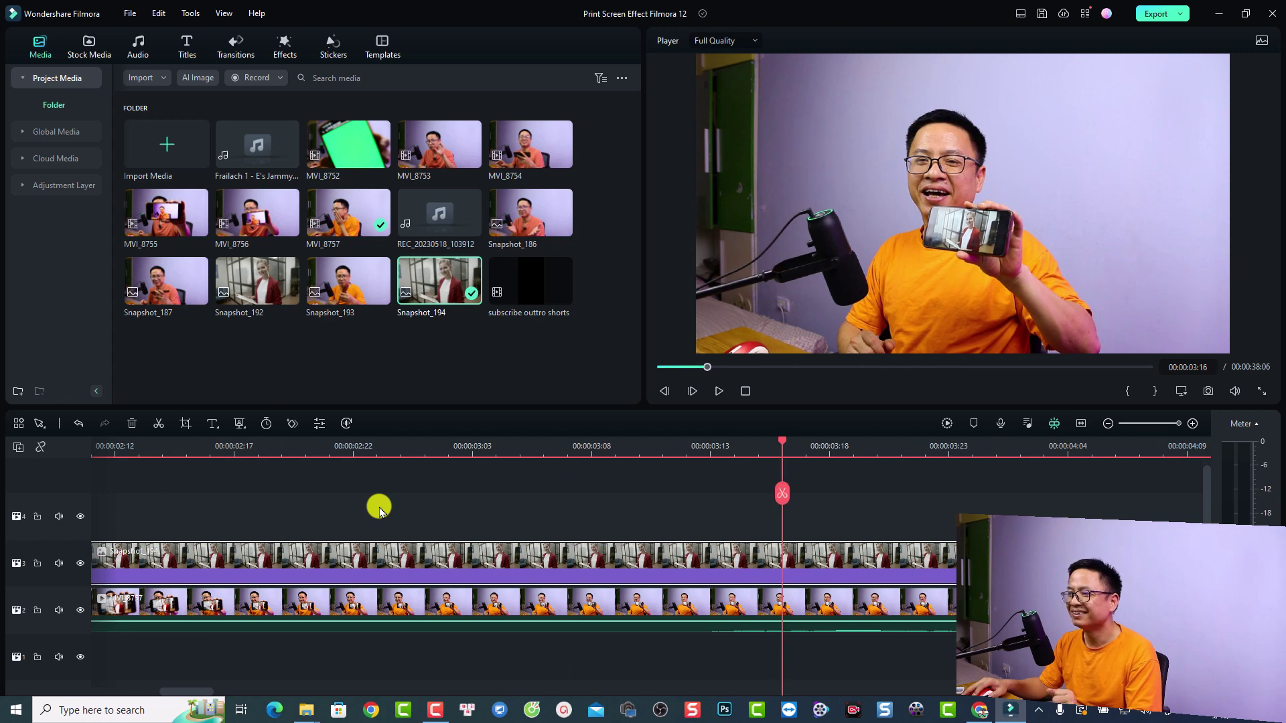
Step: Mute video track 2 and replay the effect from 00:00:00:17 in the stock clip
{"action": "left_click", "coordinate": [58, 611]}
{"action": "scroll", "coordinate": [252, 611], "scroll_direction": "down", "scroll_amount": 1}
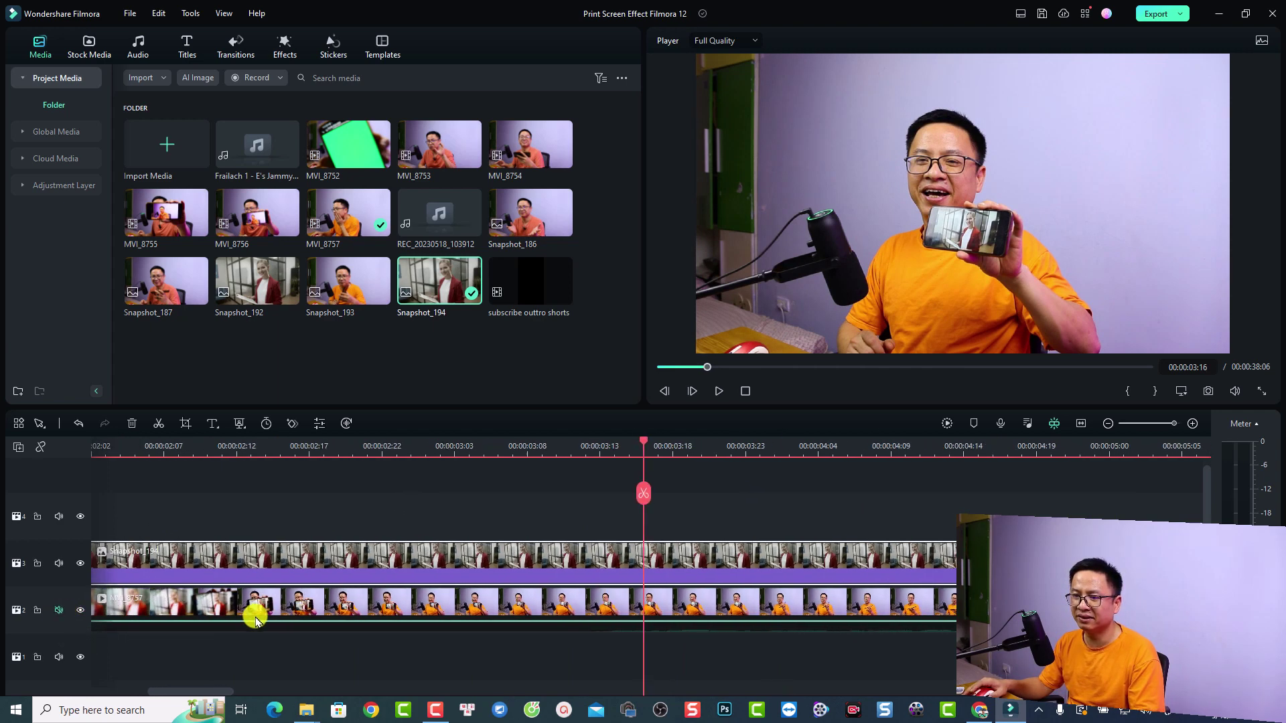
{"action": "left_click", "coordinate": [128, 447]}
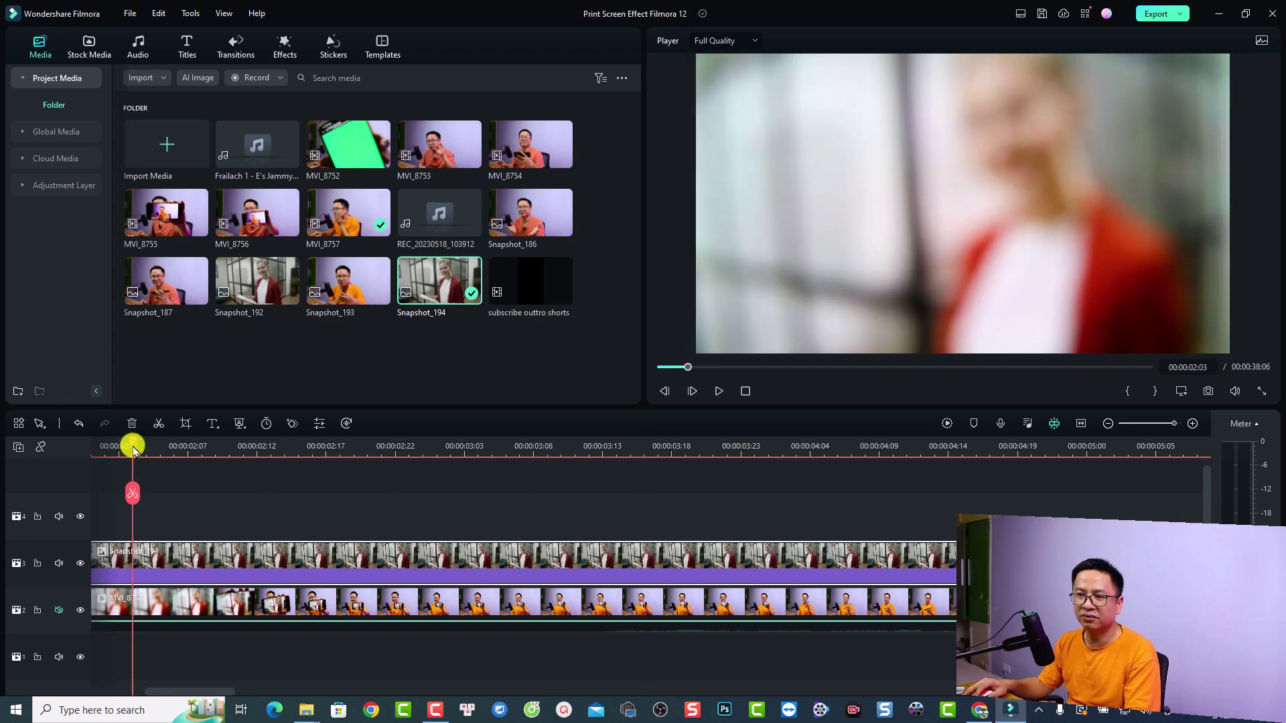
{"action": "left_click_drag", "start_coordinate": [116, 446], "coordinate": [12, 425]}
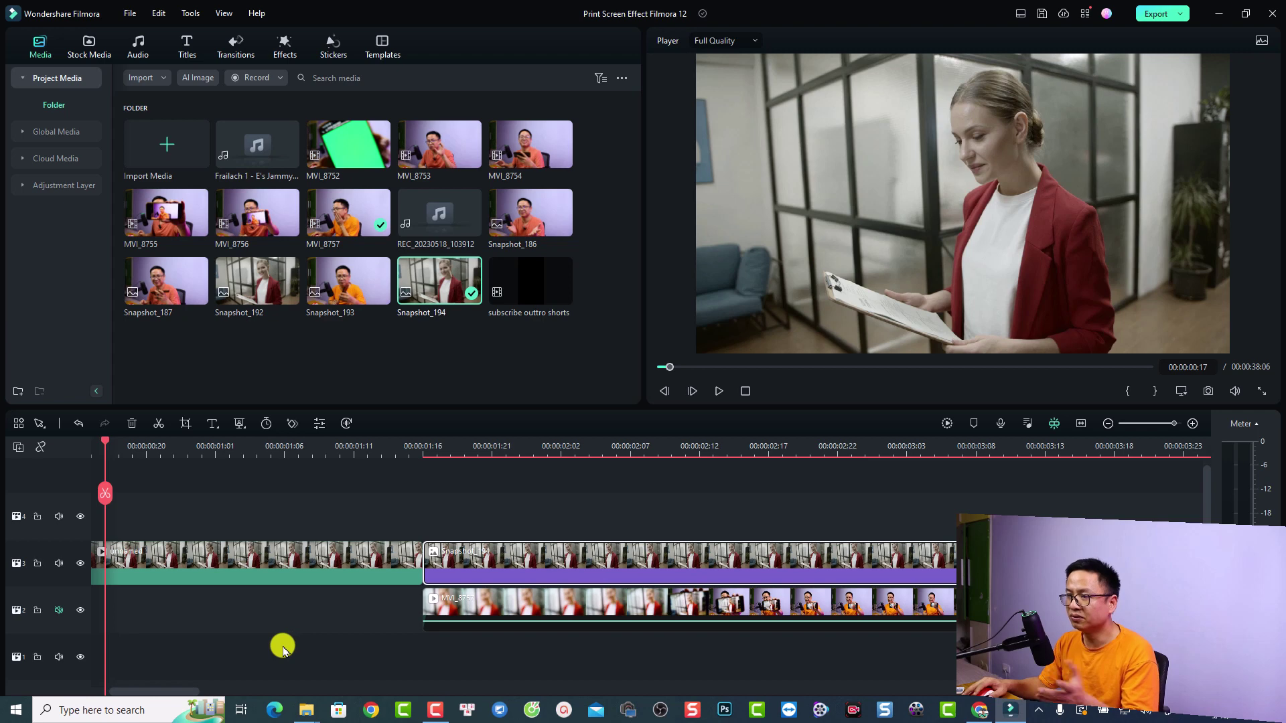
{"action": "key", "text": "space"}
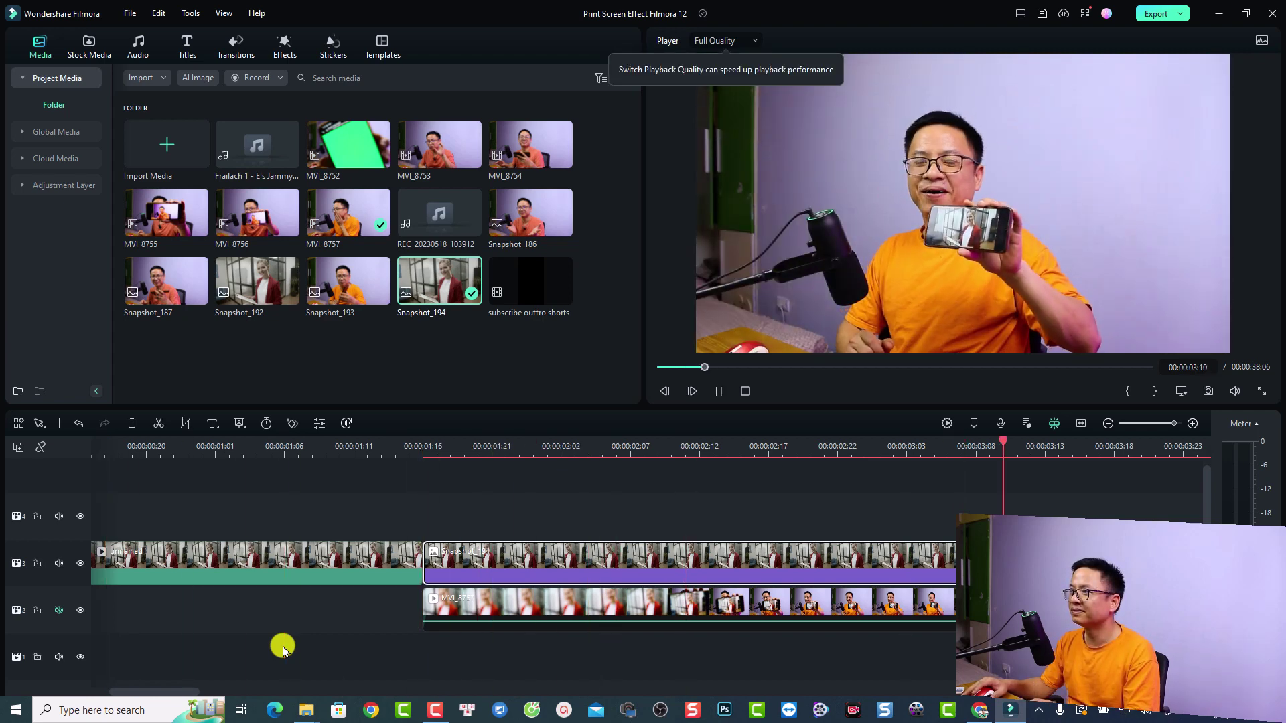
{"action": "key", "text": "space"}
Step: Clear every clip from the timeline and place MVI_8753 and MVI_8754 at the start of video track 3
{"action": "scroll", "coordinate": [503, 615], "scroll_direction": "down", "scroll_amount": 3}
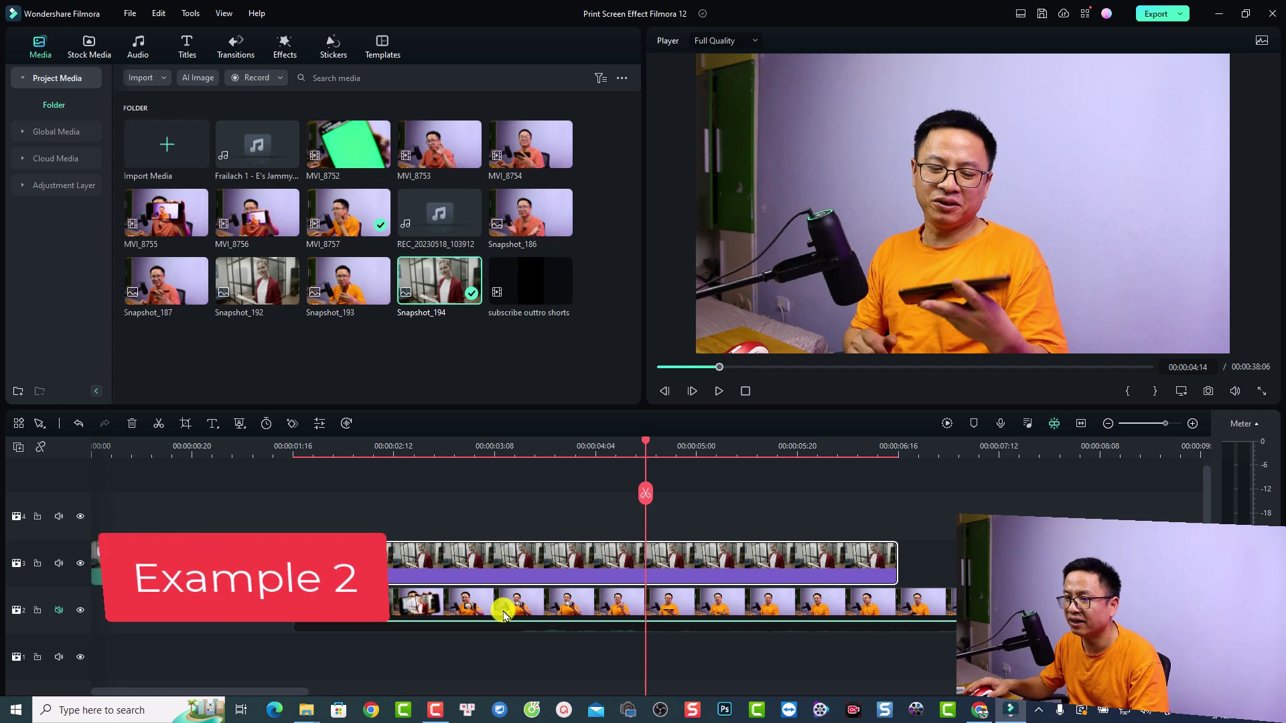
{"action": "key", "text": "ctrl+a"}
{"action": "key", "text": "Delete"}
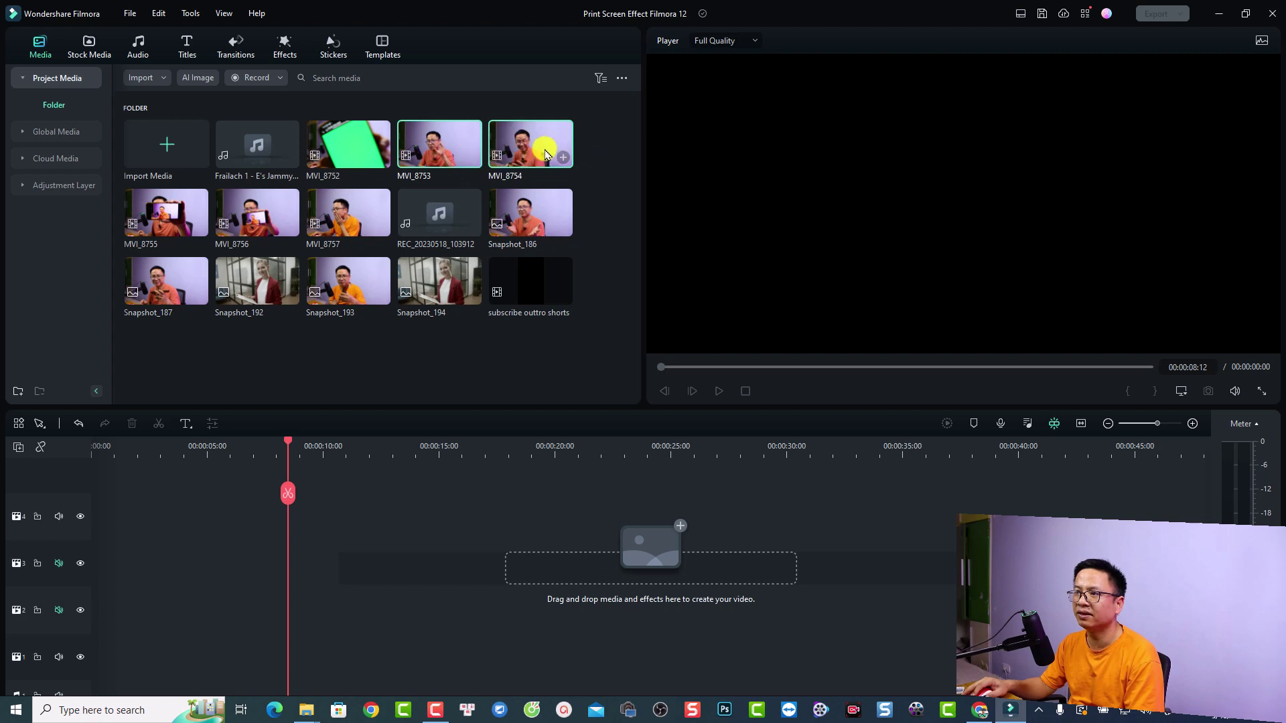
{"action": "left_click_drag", "start_coordinate": [542, 152], "coordinate": [87, 566]}
Step: Split MVI_8753 at 00:00:12:06 and delete the part before the cut
{"action": "left_click", "coordinate": [373, 445]}
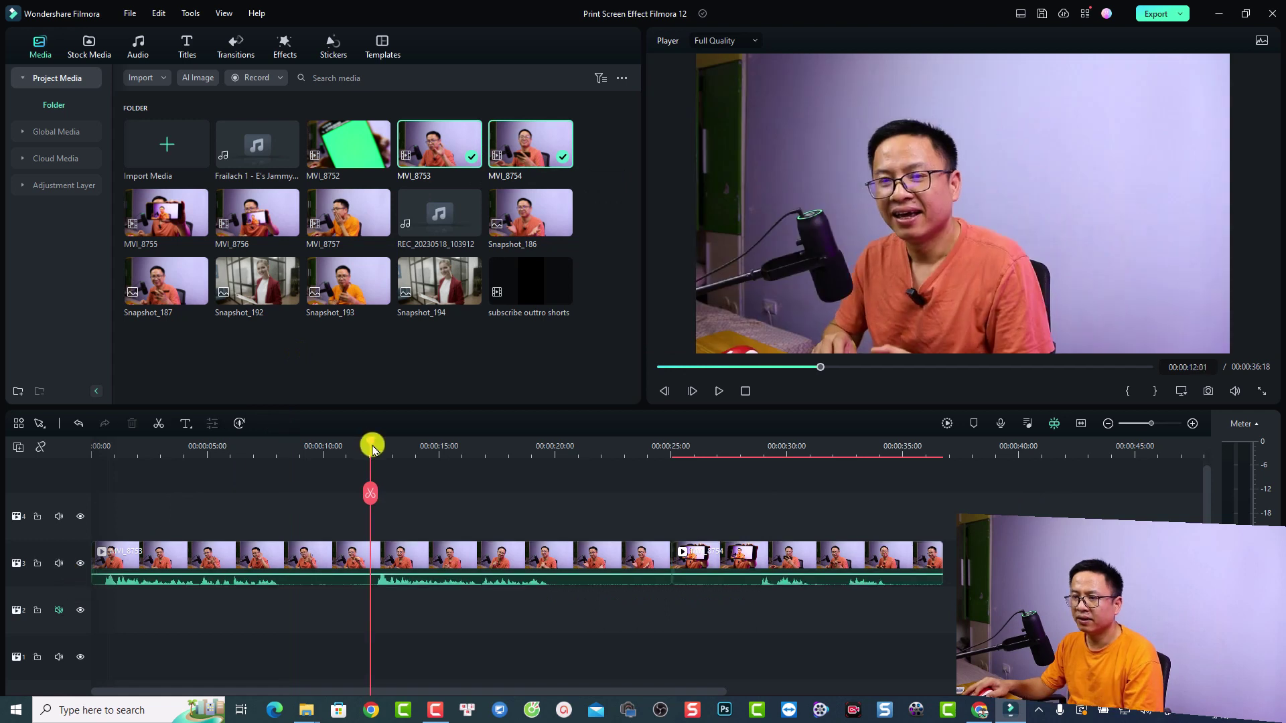
{"action": "left_click", "coordinate": [274, 561]}
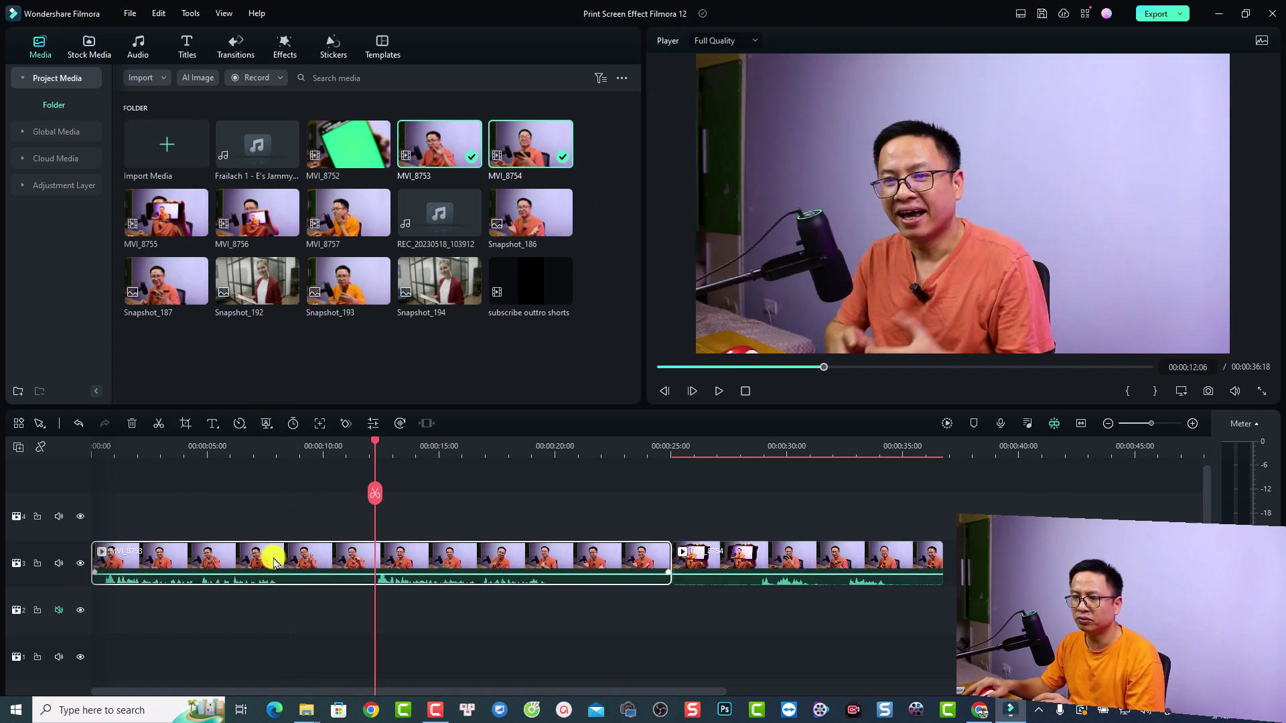
{"action": "key", "text": "ctrl+b"}
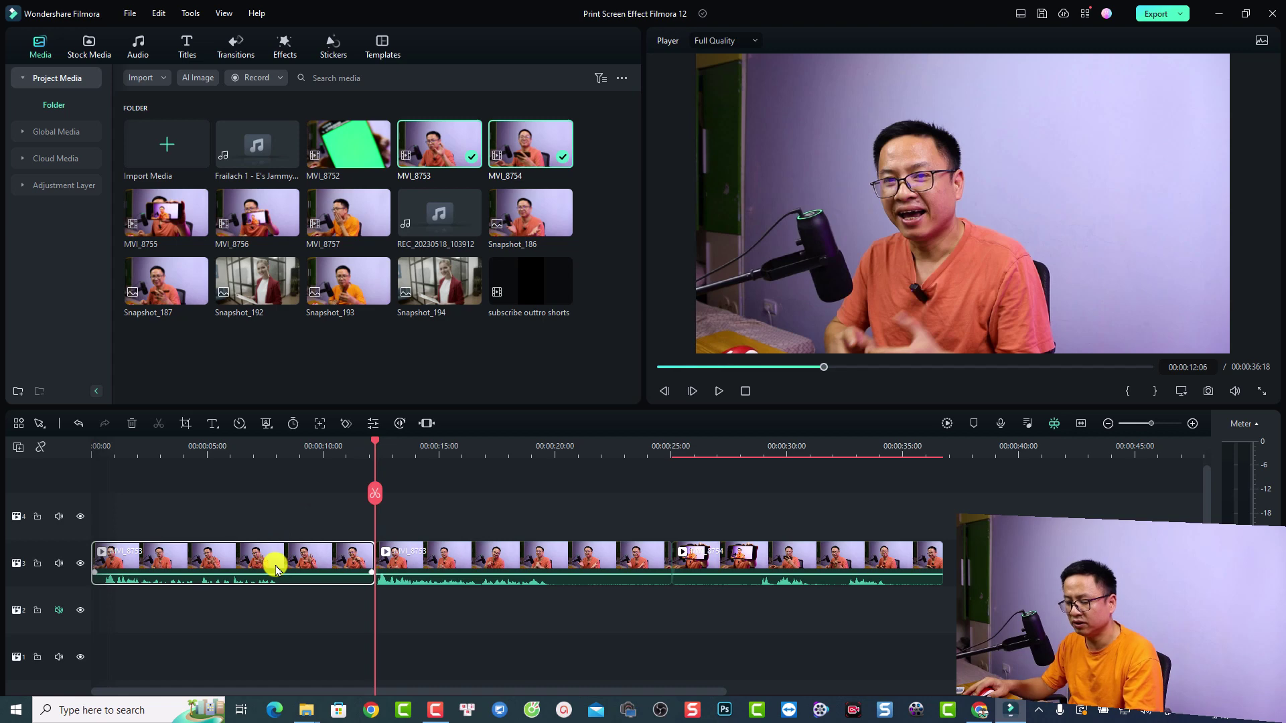
{"action": "key", "text": "Delete"}
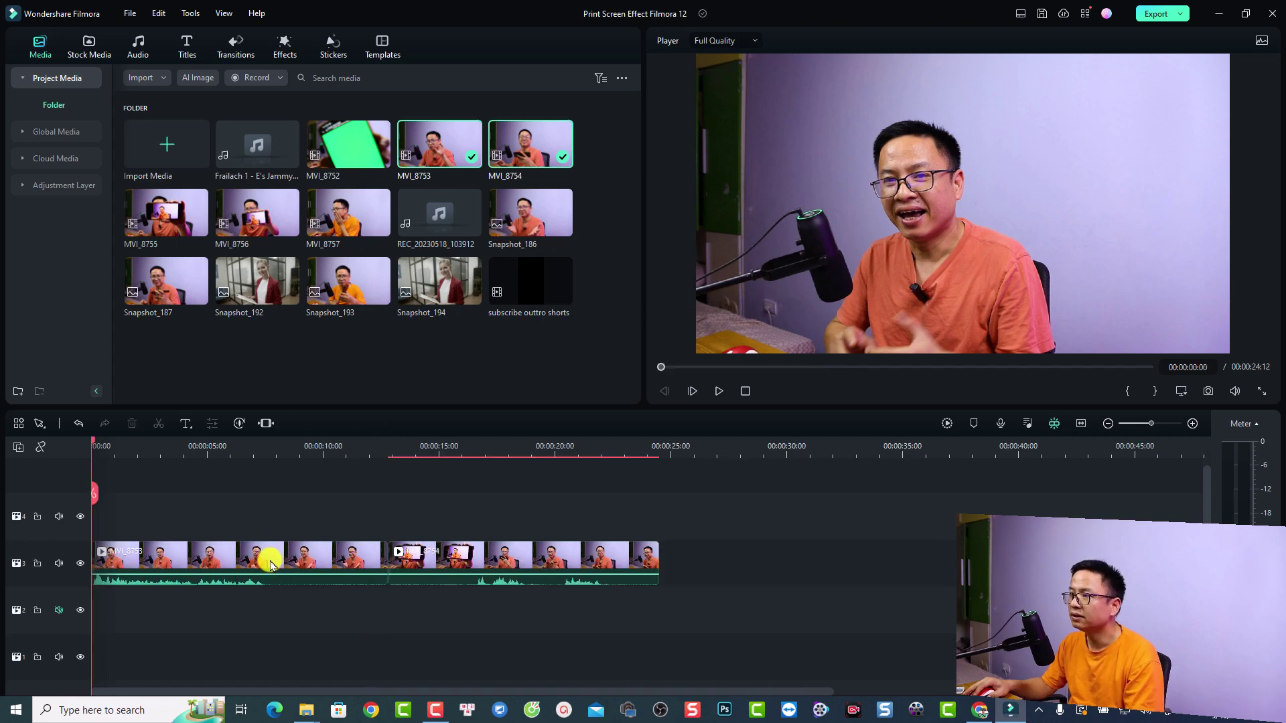
Step: Save a snapshot of MVI_8753 at 00:00:07:10 and cut away the rest of that clip after this frame
{"action": "key", "text": "space"}
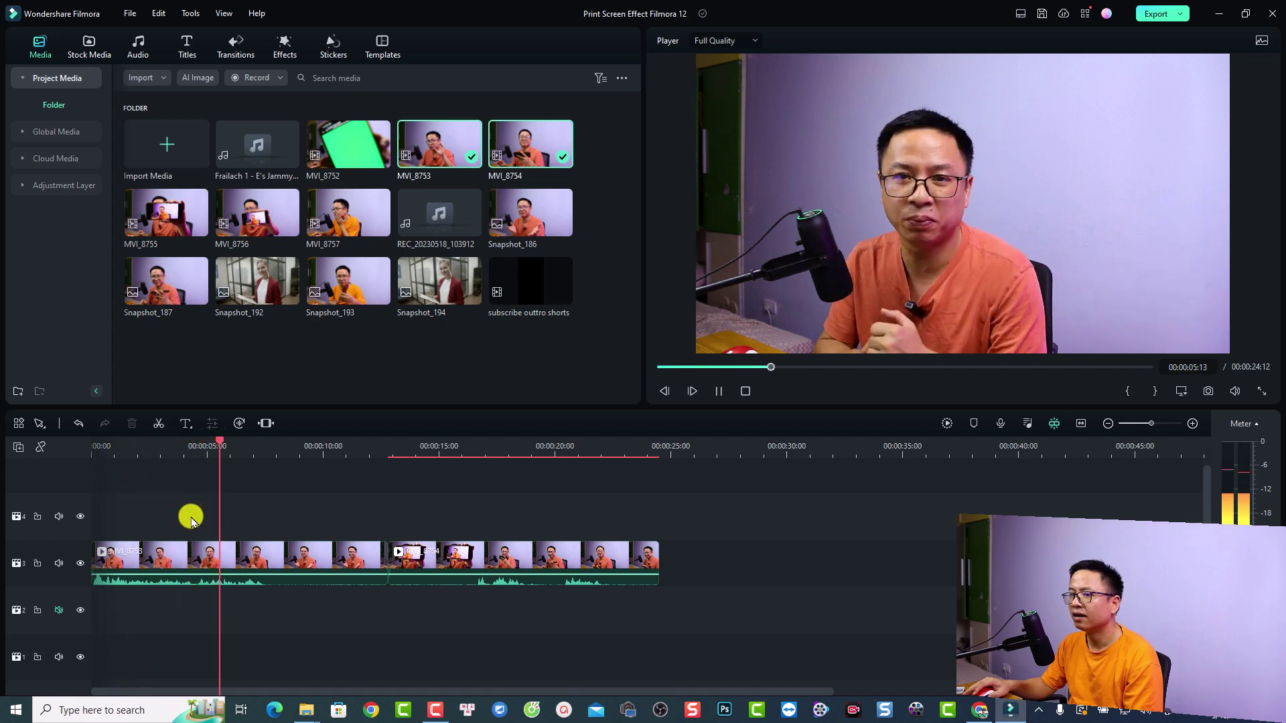
{"action": "key", "text": "space"}
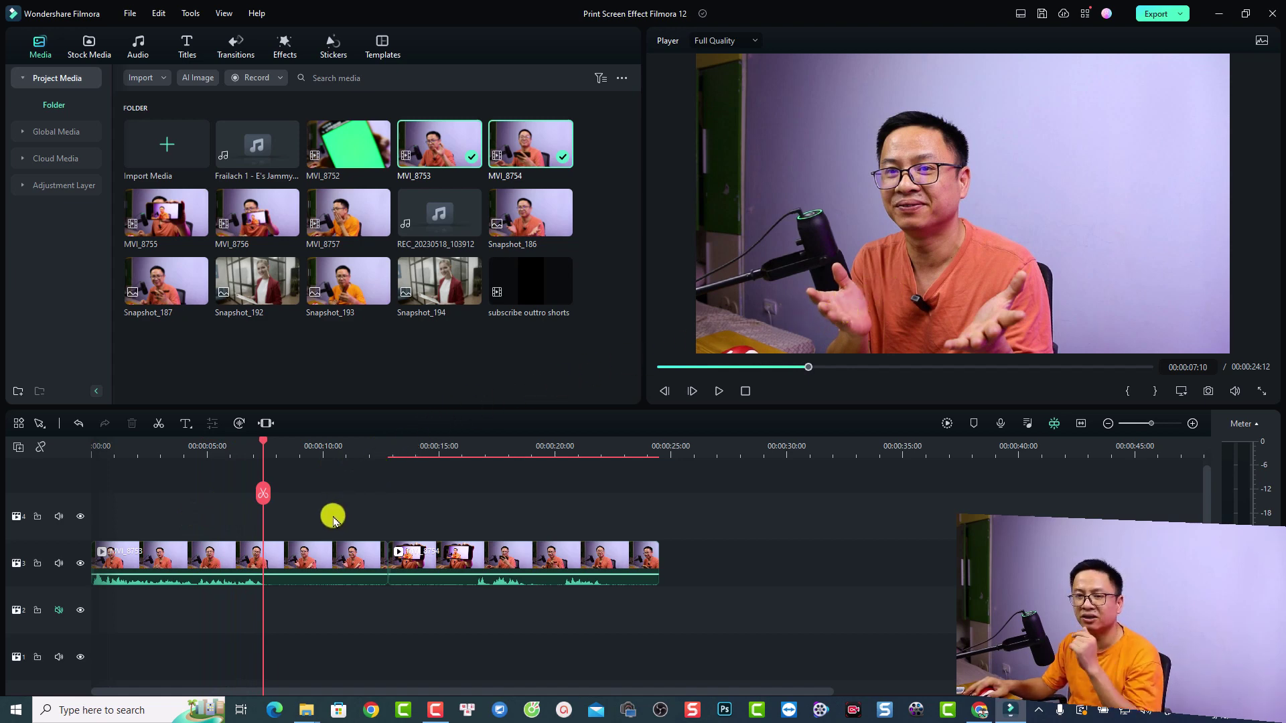
{"action": "left_click", "coordinate": [326, 553]}
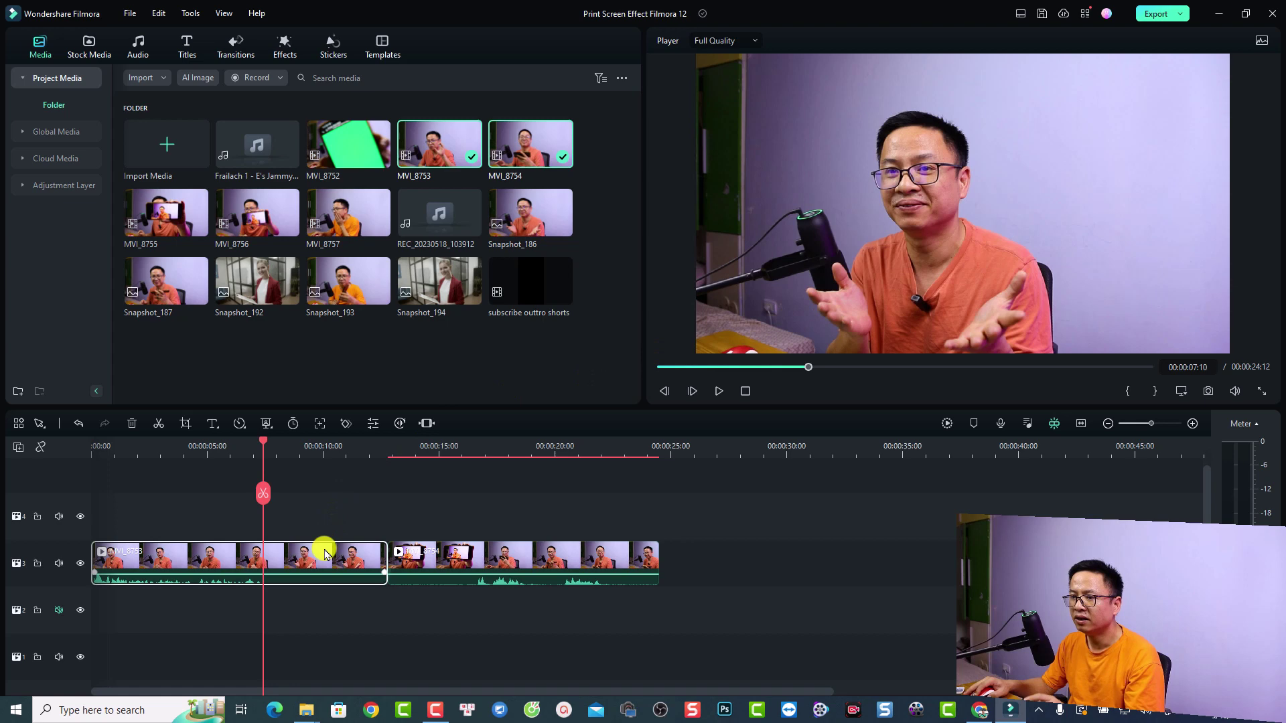
{"action": "left_click", "coordinate": [1208, 391]}
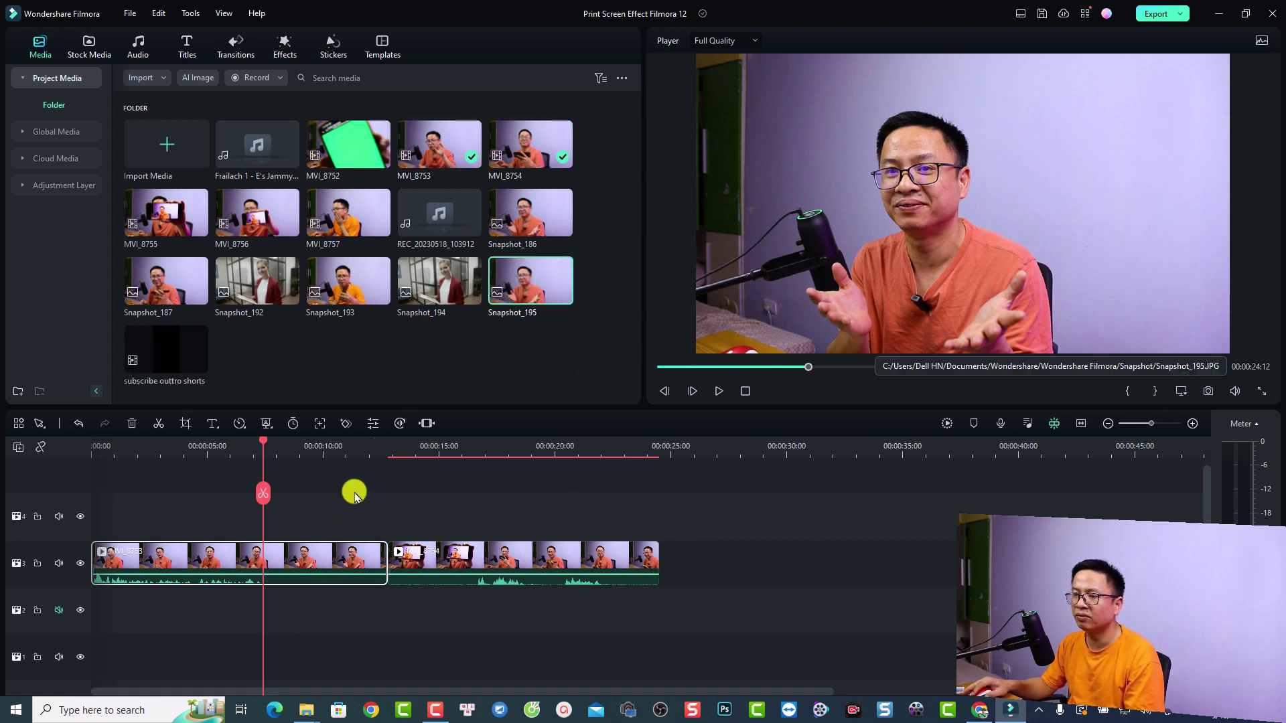
{"action": "key", "text": "ctrl+b"}
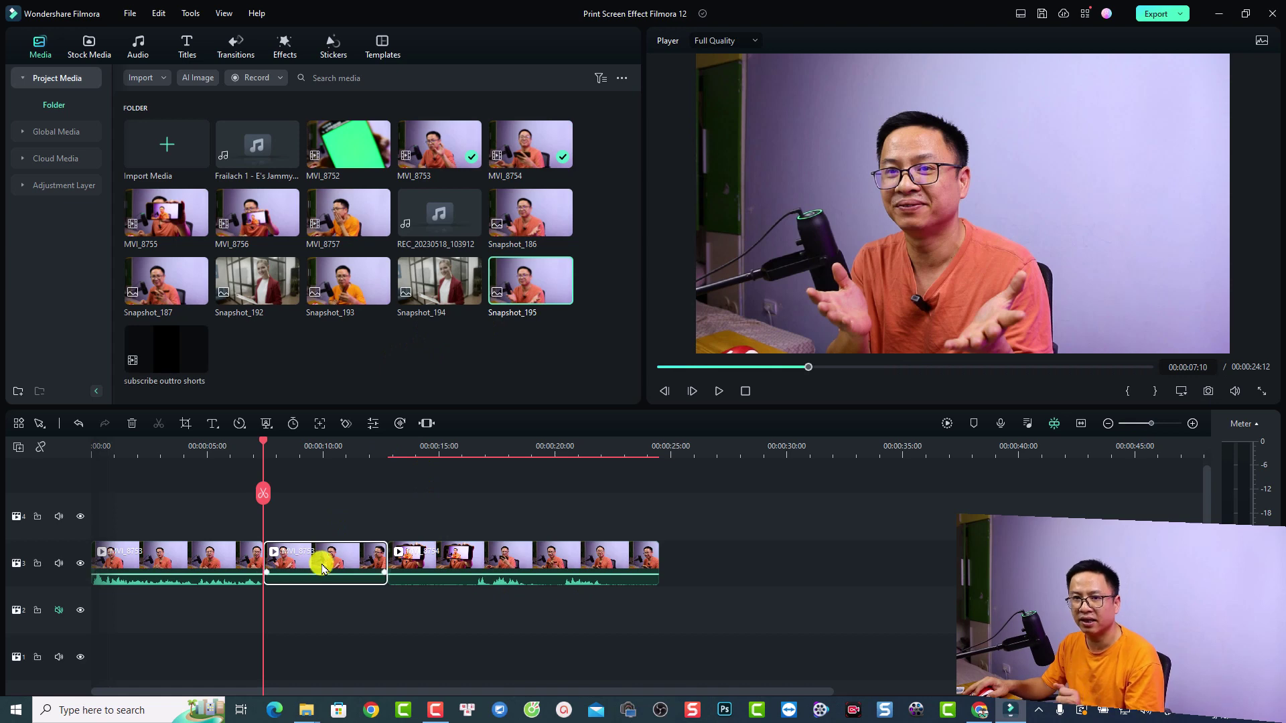
{"action": "key", "text": "Delete"}
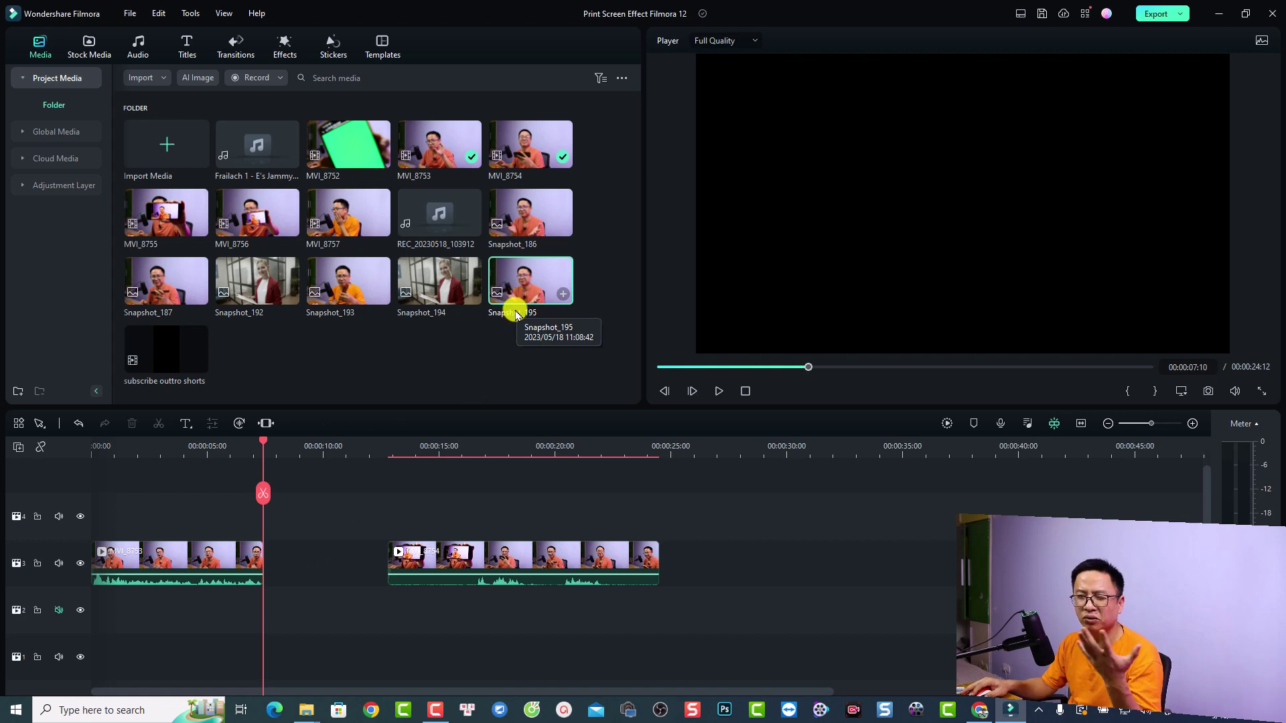
Step: Select MVI_8754 and put the playhead at 00:00:13:08, on the close-up of the picture on the phone
{"action": "left_click", "coordinate": [443, 559]}
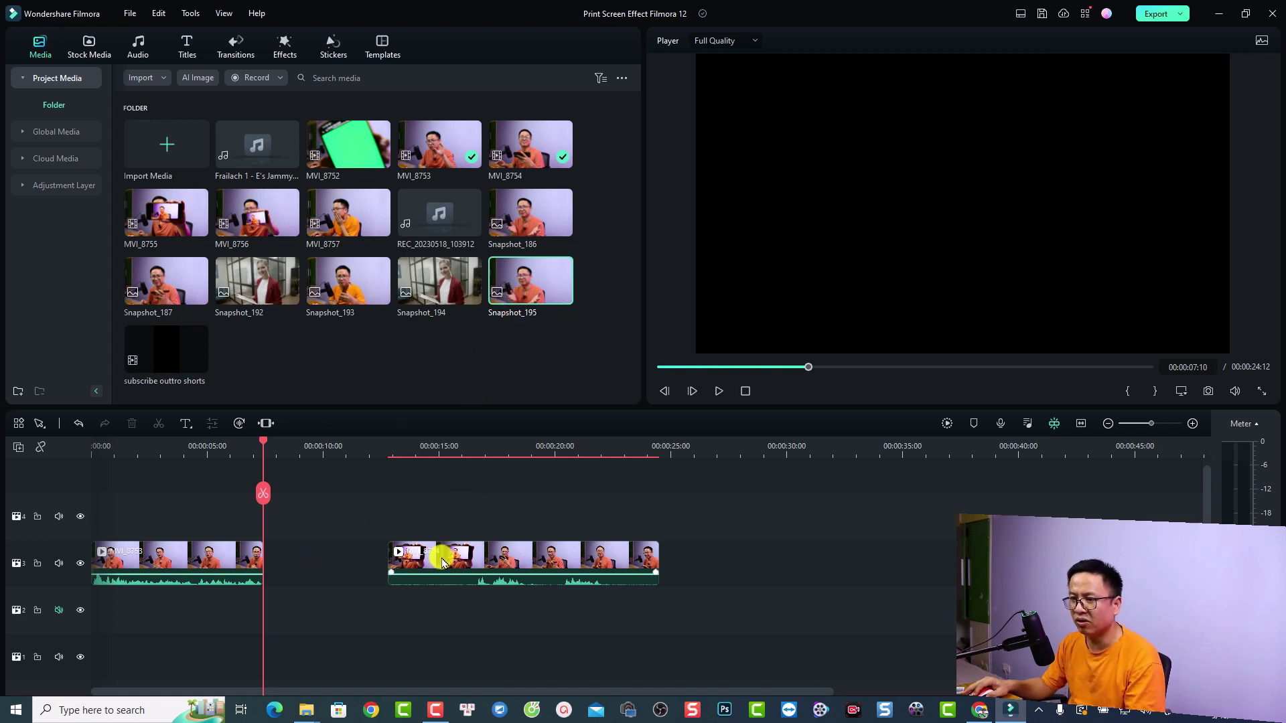
{"action": "left_click", "coordinate": [438, 564]}
{"action": "left_click", "coordinate": [412, 447]}
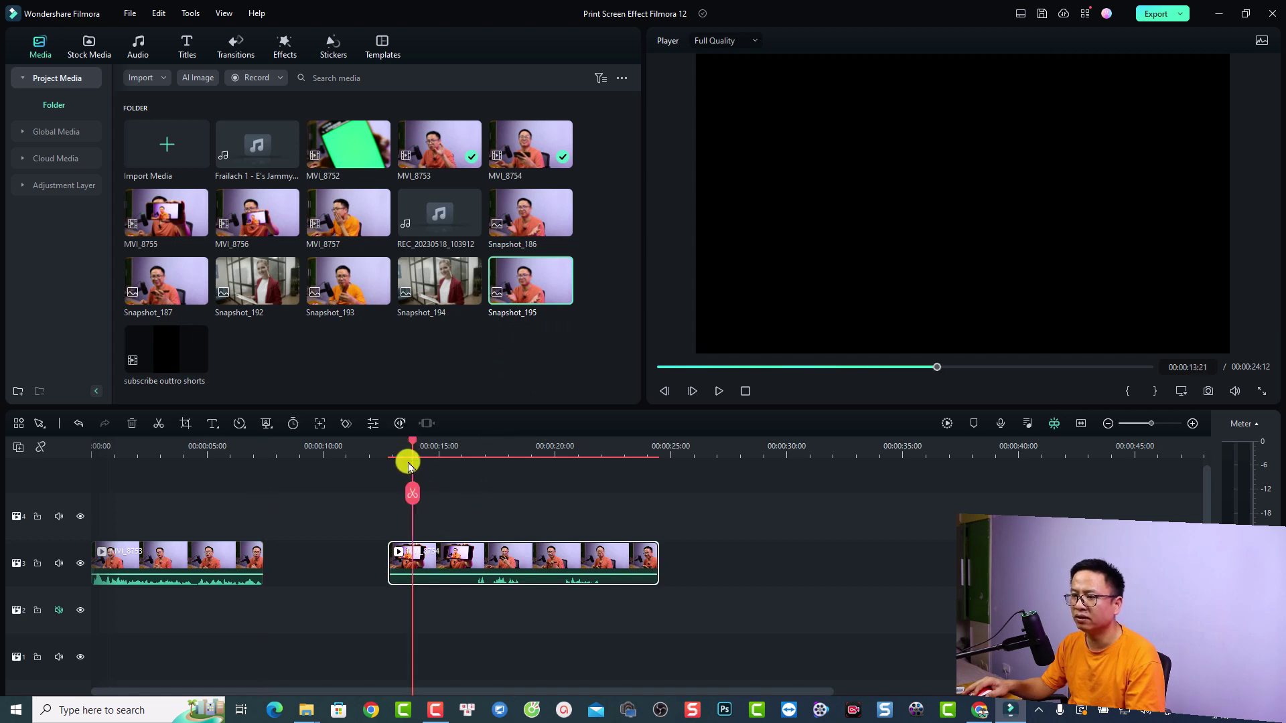
{"action": "left_click_drag", "start_coordinate": [412, 448], "coordinate": [396, 443]}
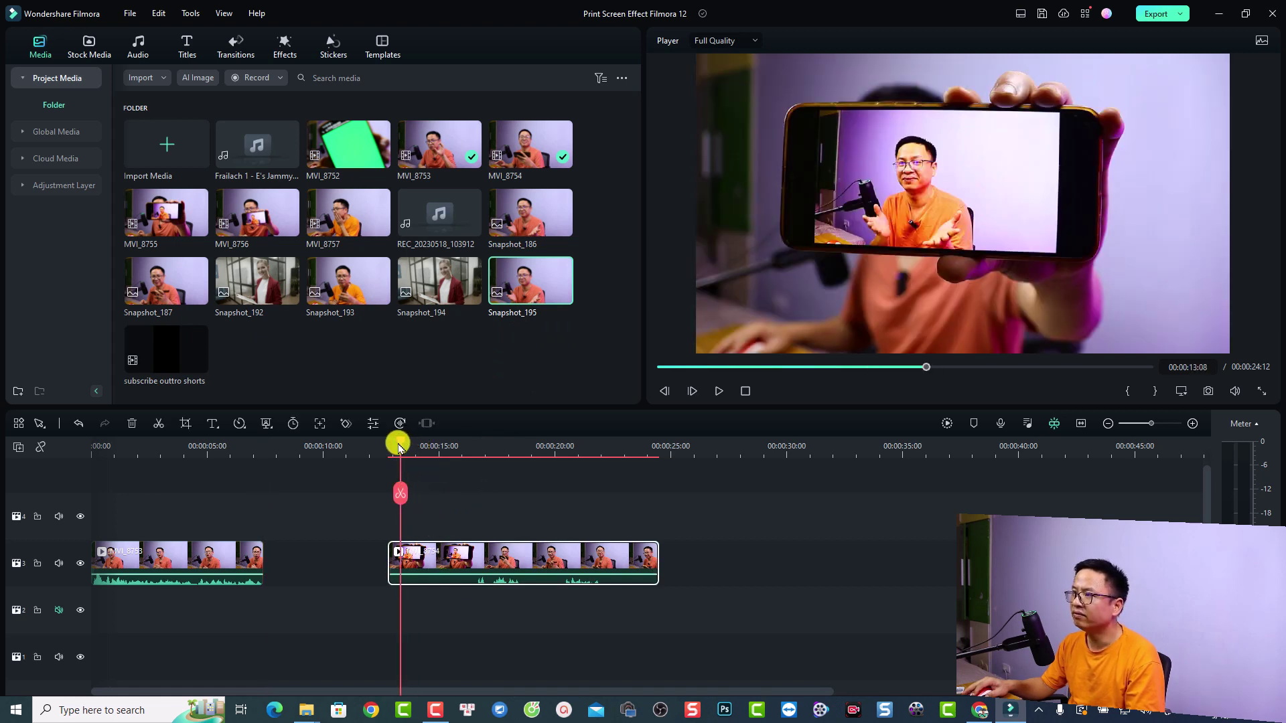
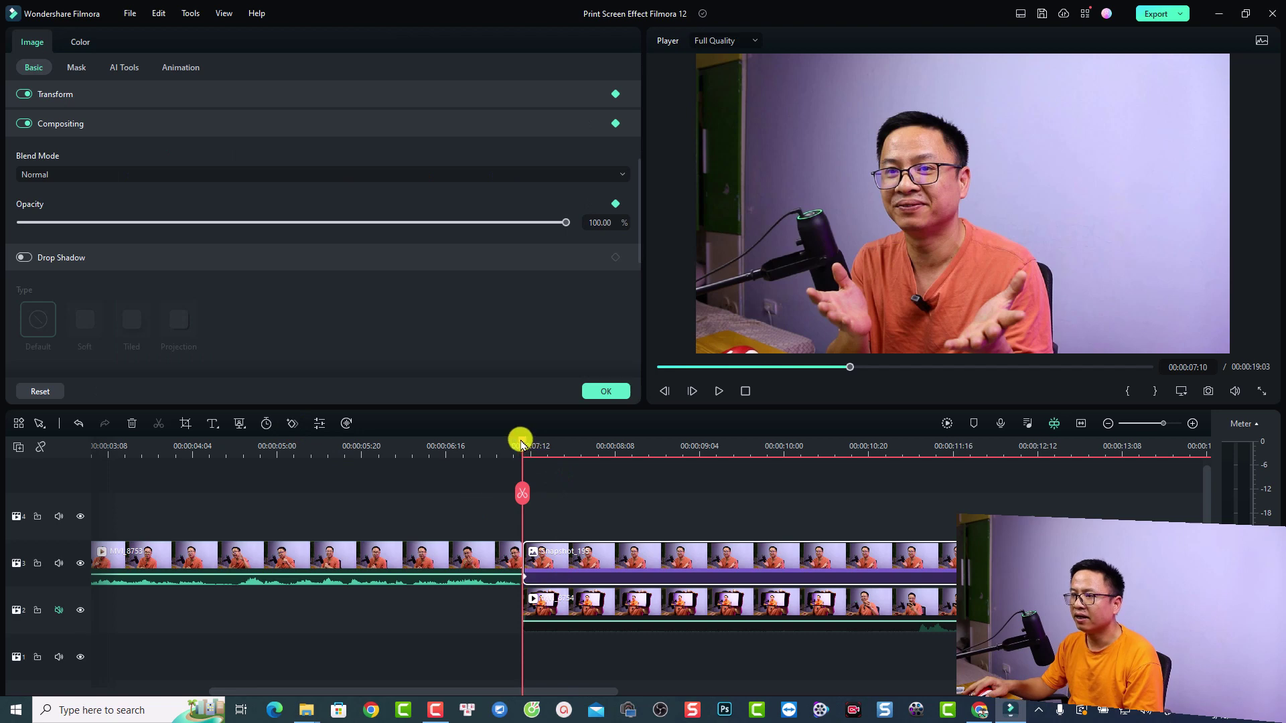
Step: Lower the opacity of Snapshot_195 to about 44% at 00:00:07:13, three frames after the snapshot starts
{"action": "left_click_drag", "start_coordinate": [522, 443], "coordinate": [548, 454]}
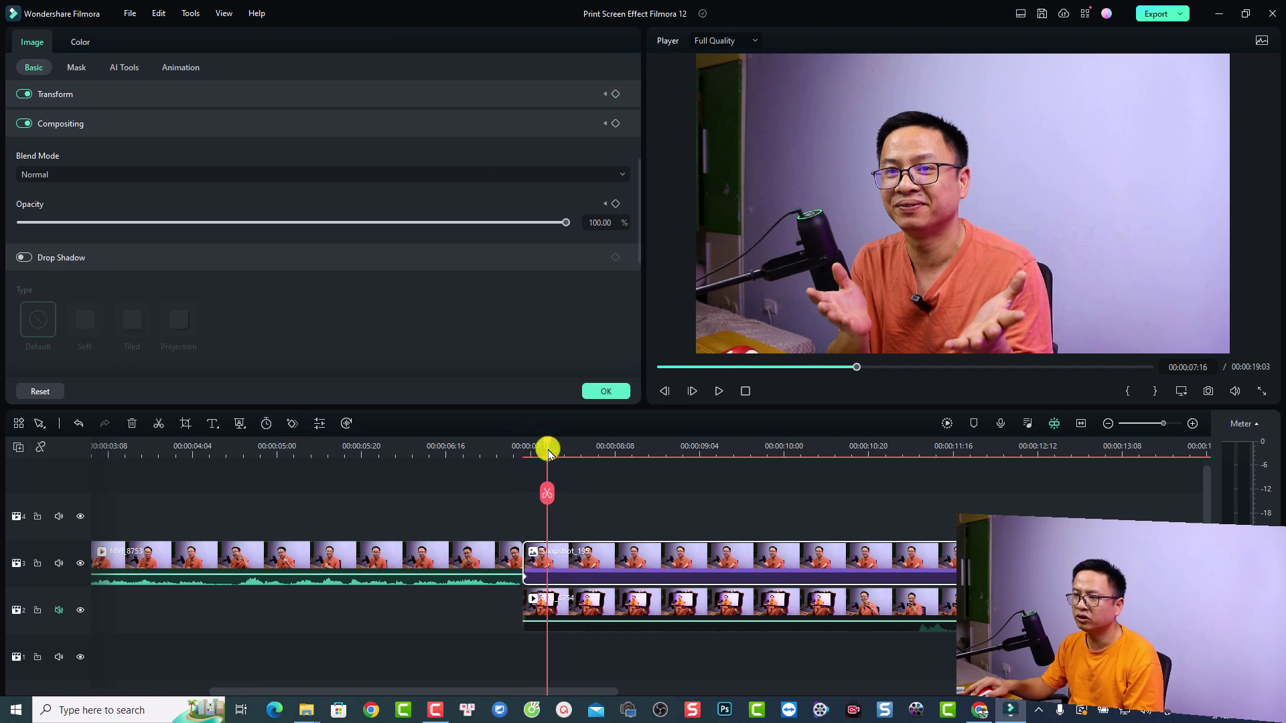
{"action": "scroll", "coordinate": [594, 450], "scroll_direction": "up", "scroll_amount": 5, "text": "ctrl"}
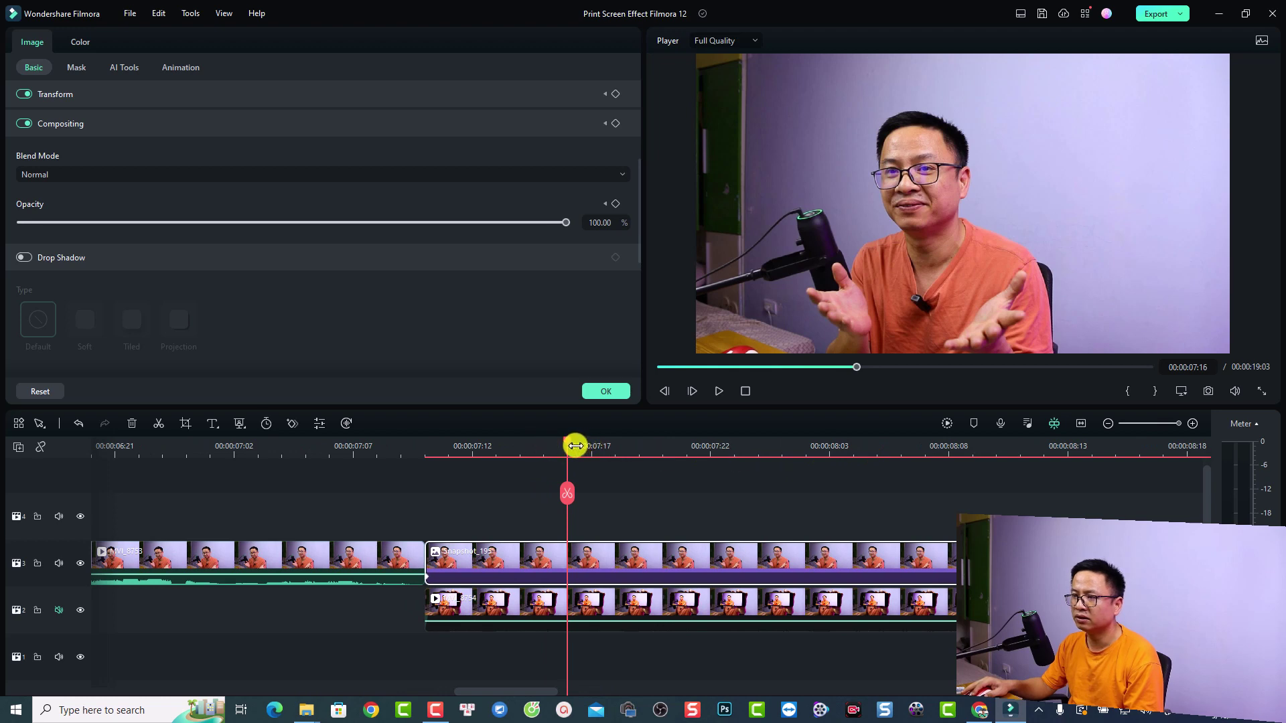
{"action": "left_click_drag", "start_coordinate": [569, 444], "coordinate": [498, 451]}
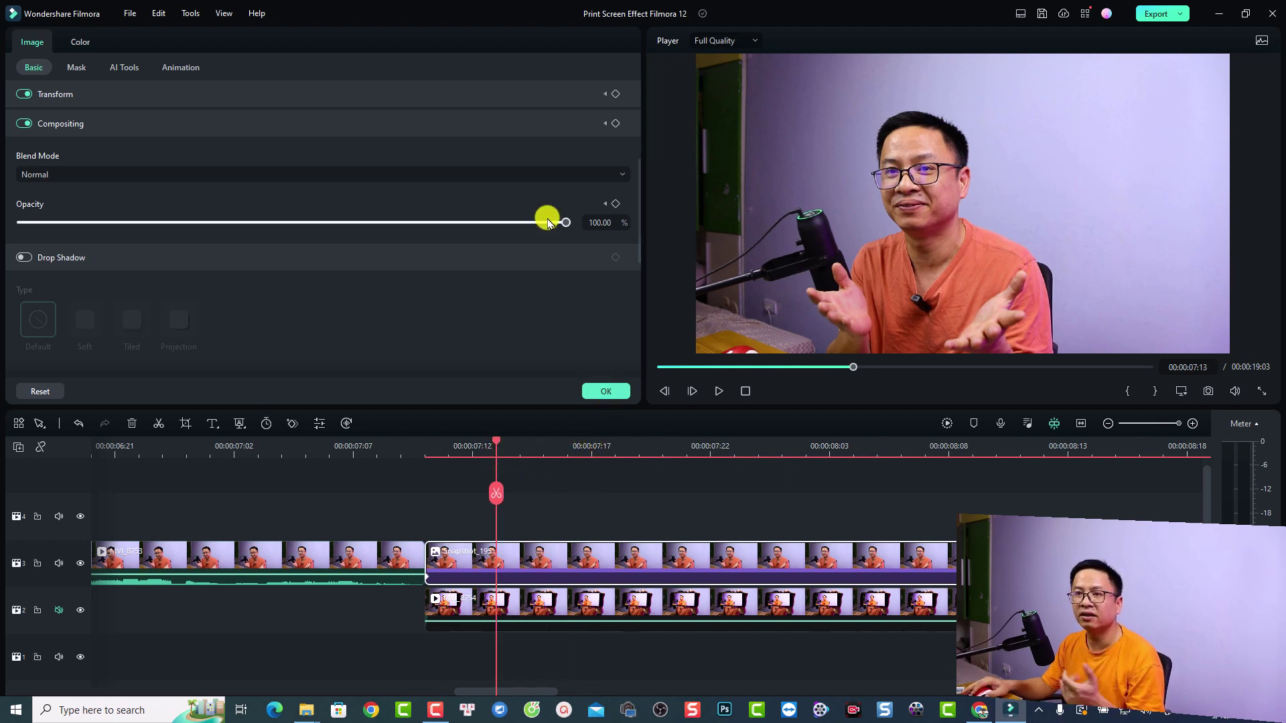
{"action": "left_click_drag", "start_coordinate": [566, 226], "coordinate": [261, 226]}
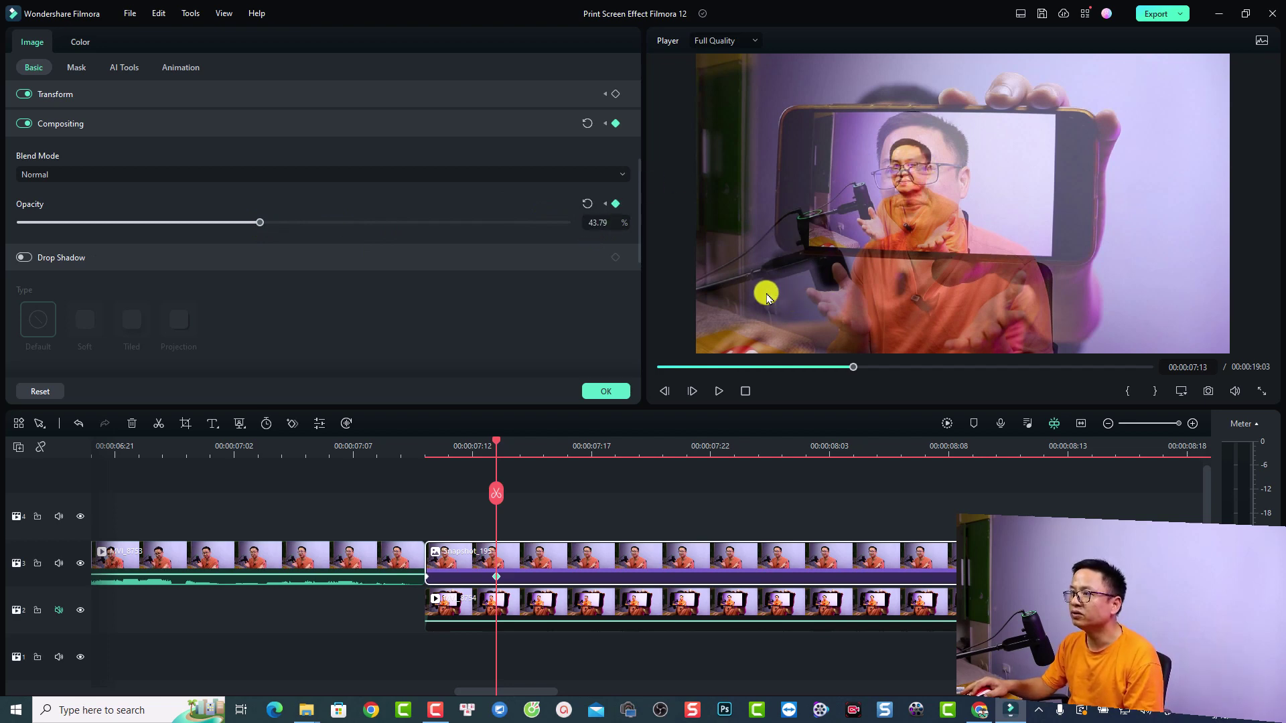
Step: Shrink and move the snapshot to match the picture on the phone screen, and set its opacity to 0% at this frame
{"action": "left_click", "coordinate": [710, 352]}
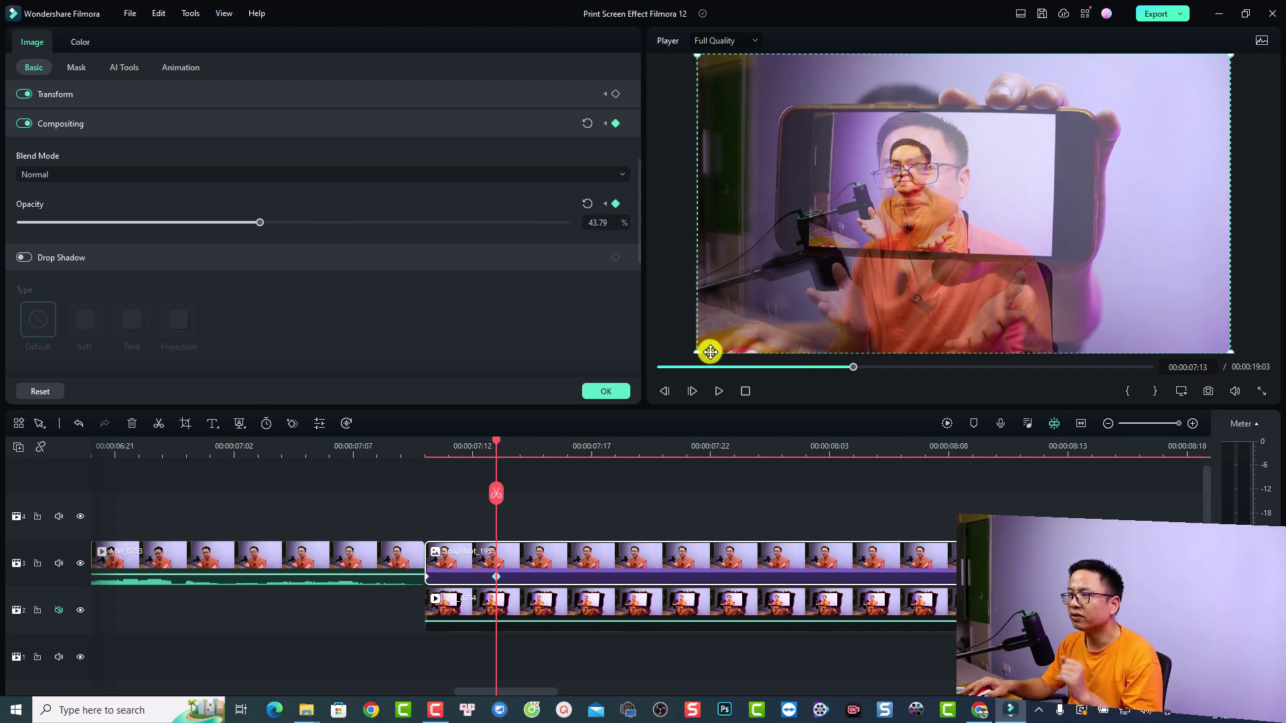
{"action": "left_click_drag", "start_coordinate": [710, 348], "coordinate": [807, 239]}
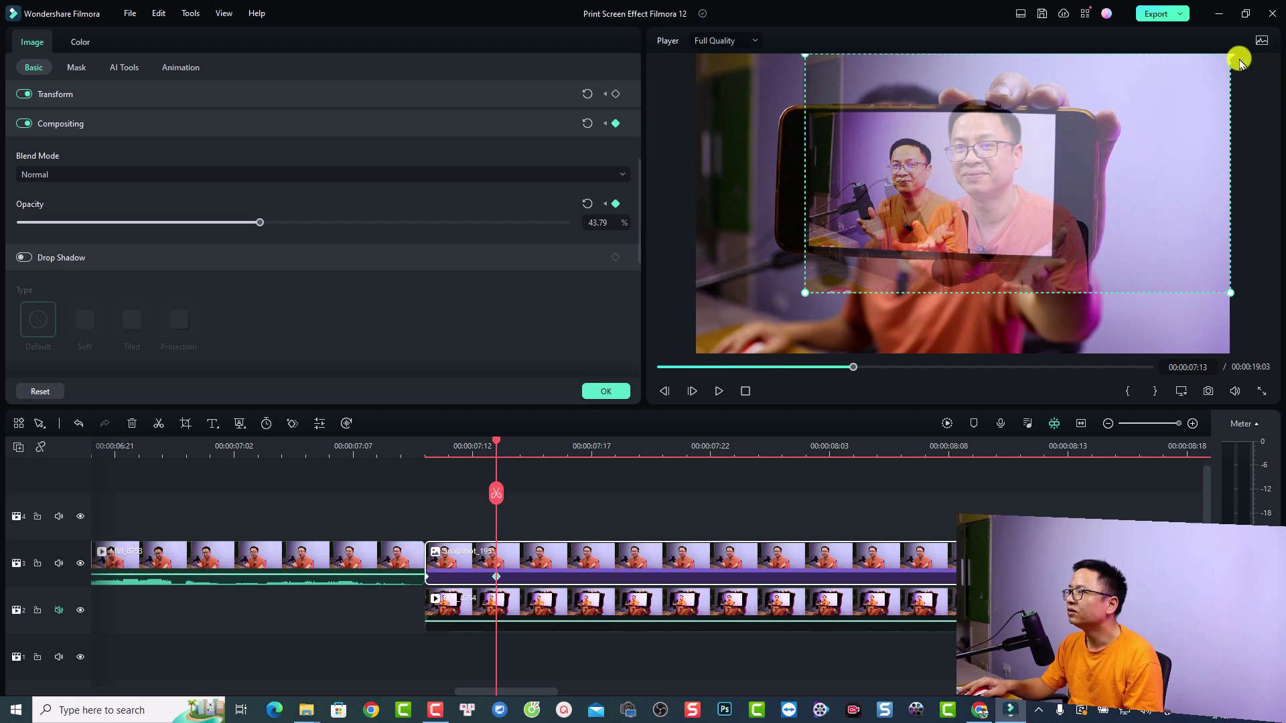
{"action": "left_click_drag", "start_coordinate": [1232, 54], "coordinate": [1042, 131]}
{"action": "left_click_drag", "start_coordinate": [935, 204], "coordinate": [920, 176]}
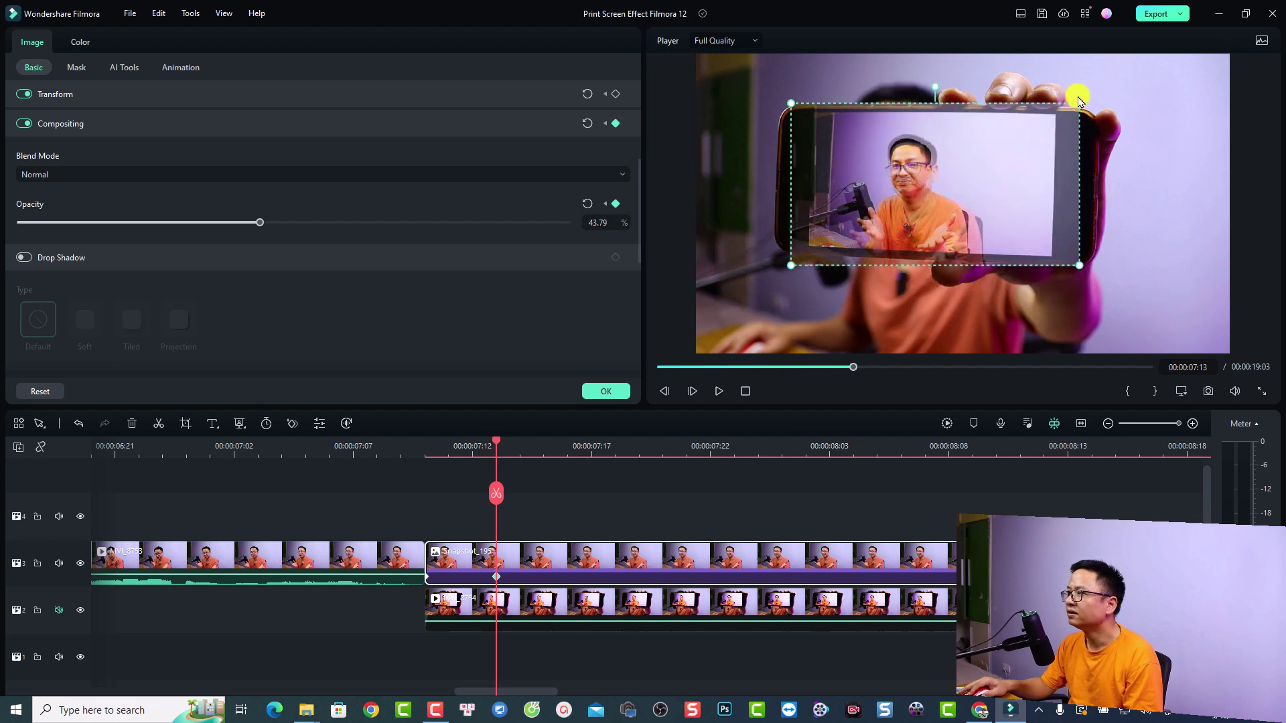
{"action": "left_click_drag", "start_coordinate": [1076, 103], "coordinate": [1058, 114]}
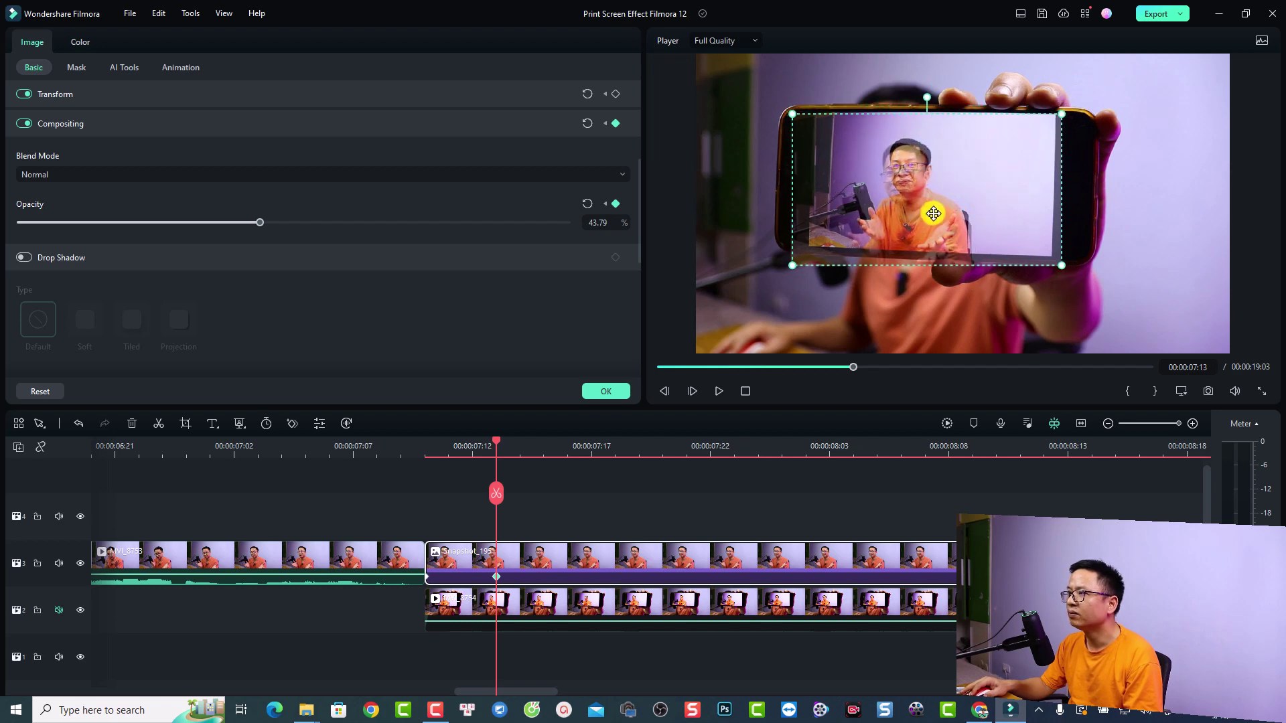
{"action": "left_click_drag", "start_coordinate": [933, 213], "coordinate": [939, 206]}
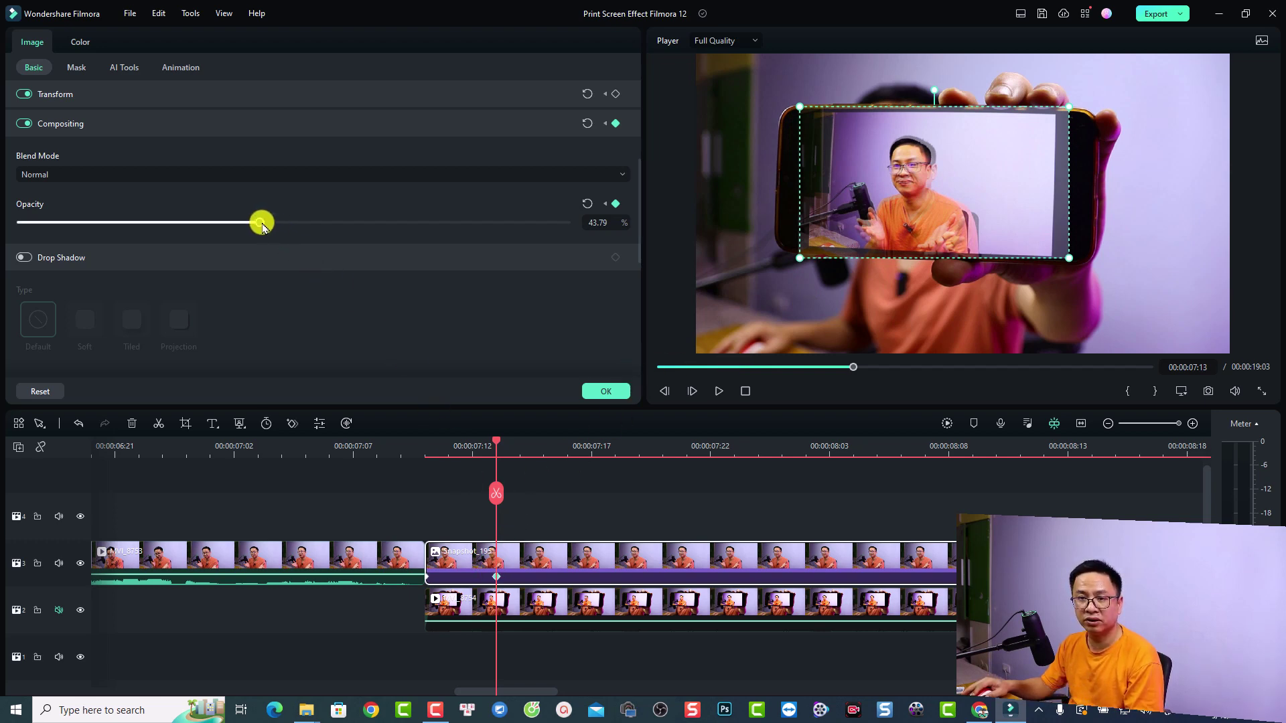
{"action": "left_click_drag", "start_coordinate": [263, 226], "coordinate": [2, 230]}
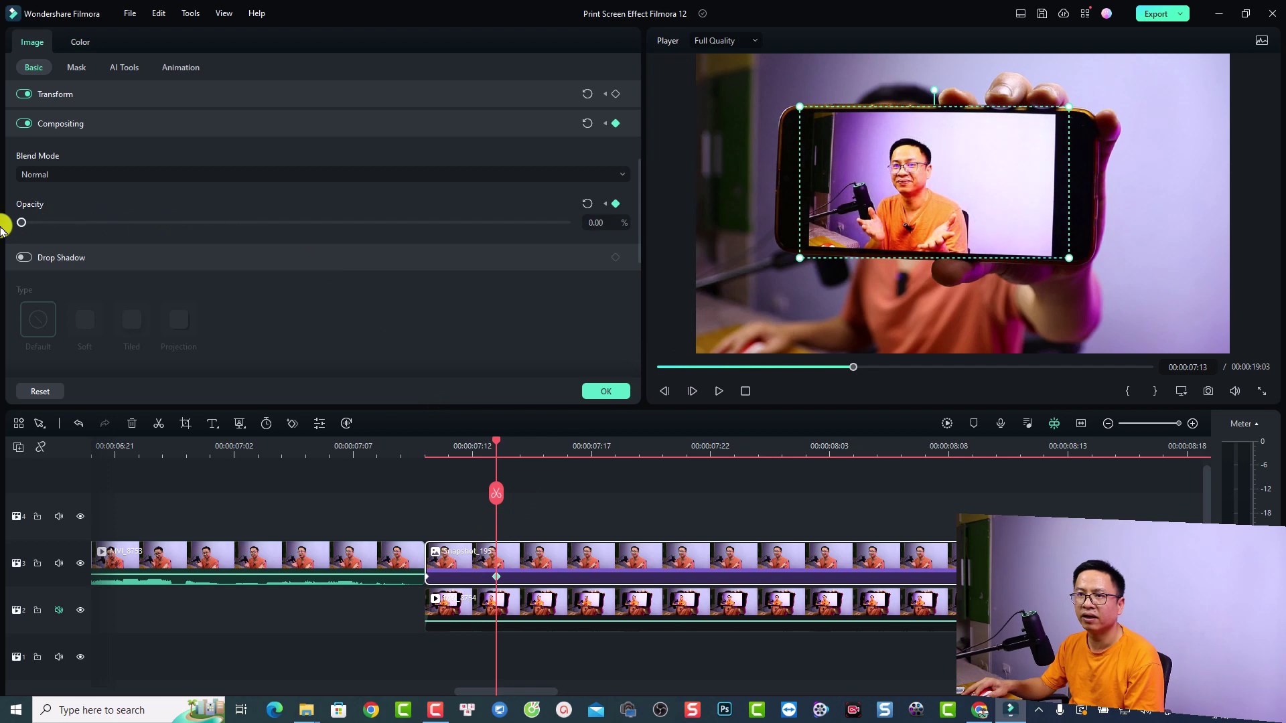
{"action": "left_click", "coordinate": [604, 391]}
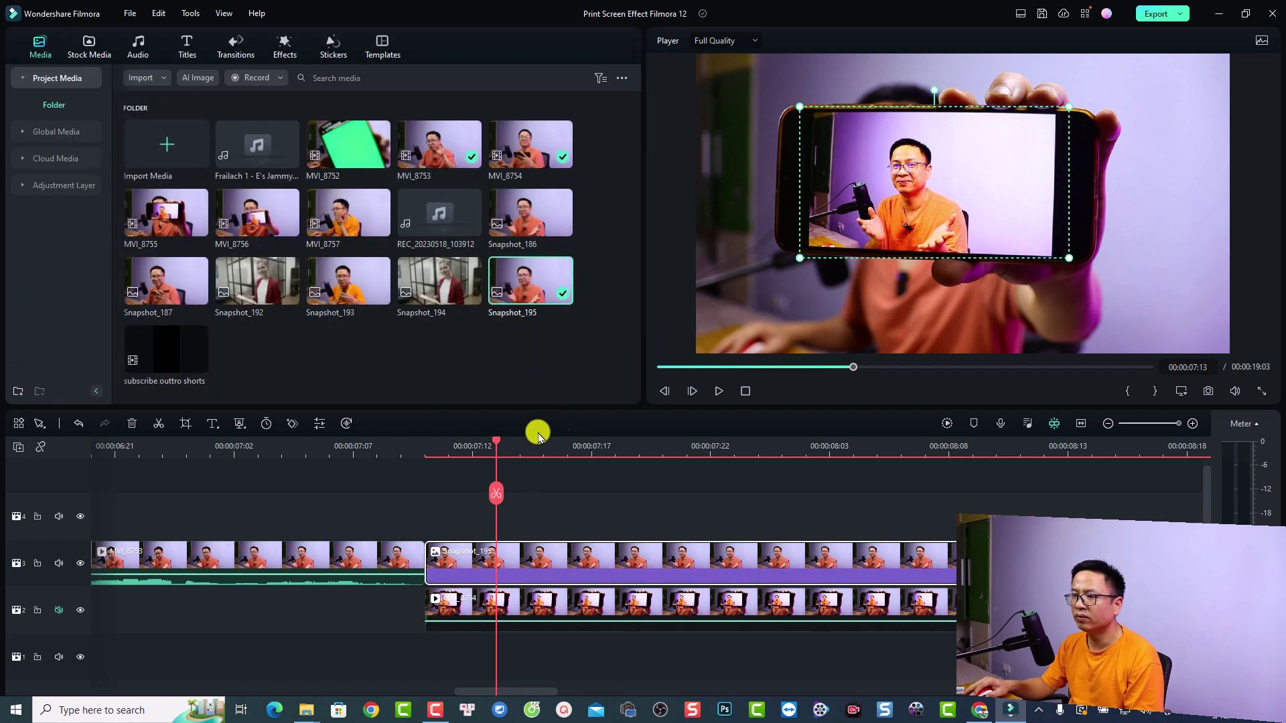
Step: Play the transition into the phone footage from 00:00:07:07
{"action": "left_click", "coordinate": [353, 447]}
{"action": "left_click", "coordinate": [648, 490]}
{"action": "key", "text": "space"}
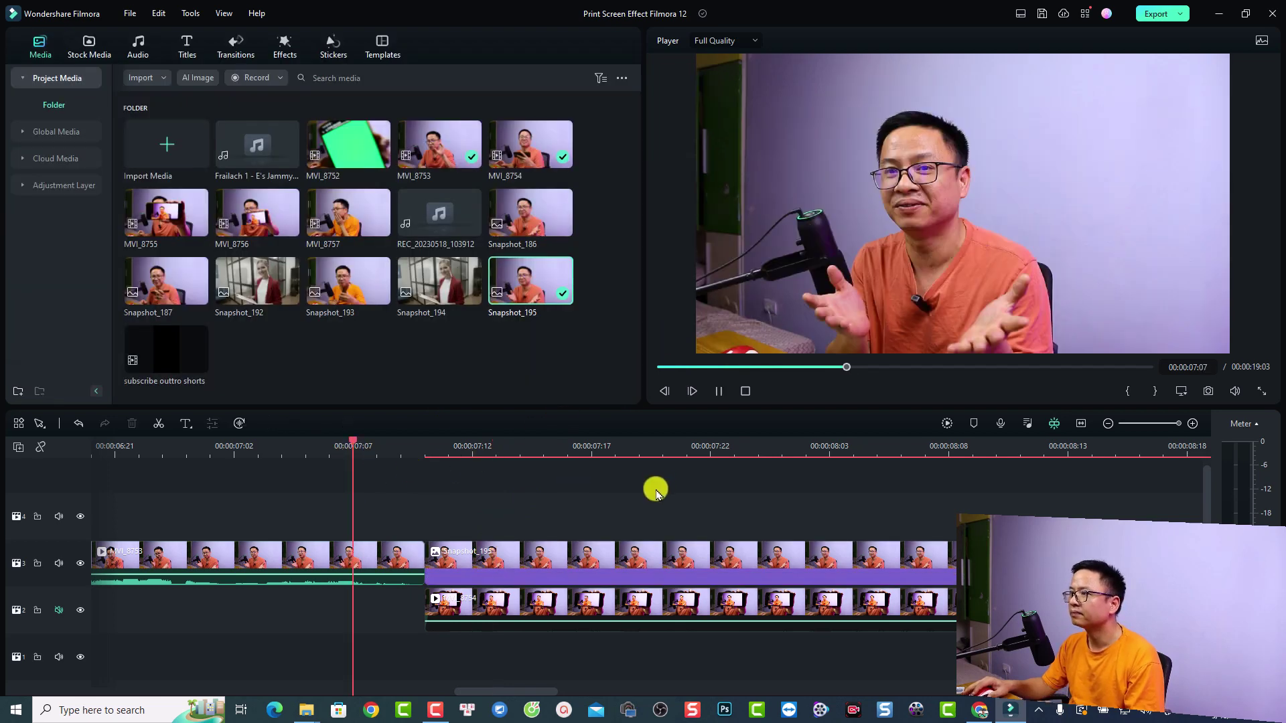
{"action": "key", "text": "space"}
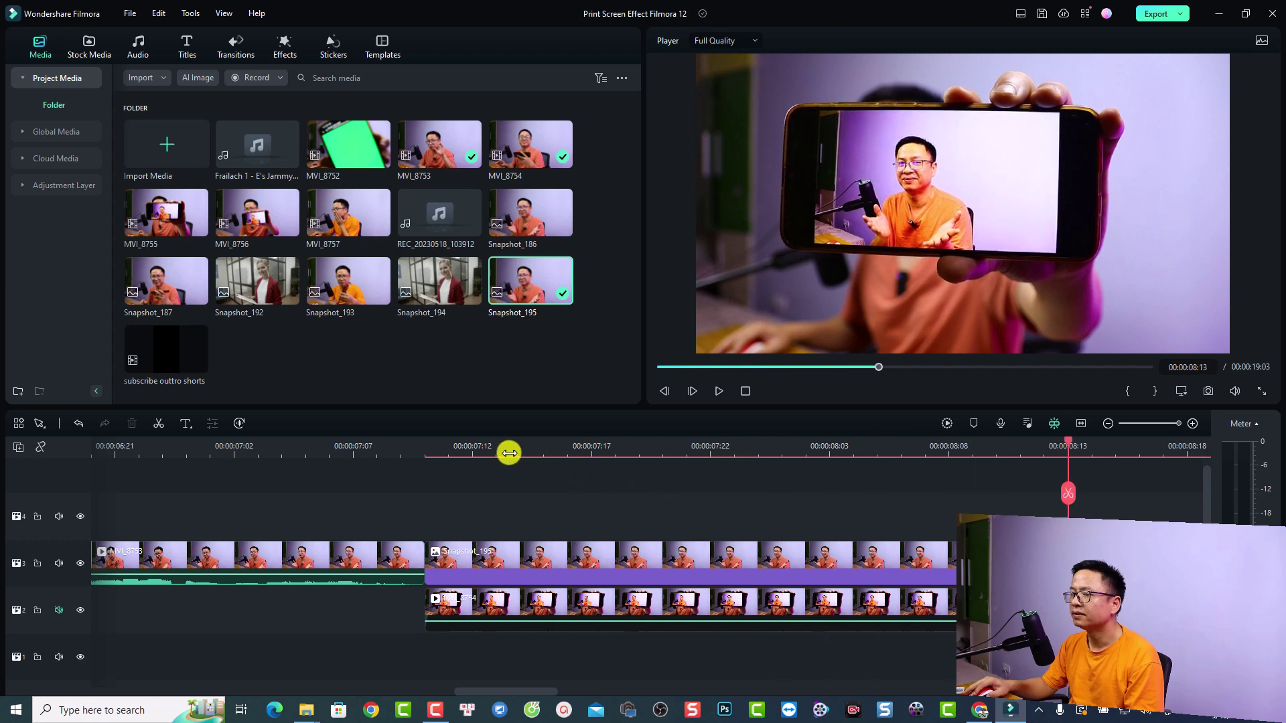
Step: Move the end keyframe of Snapshot_195 one frame earlier, to 00:00:07:12, to shorten the transition
{"action": "left_click", "coordinate": [425, 444]}
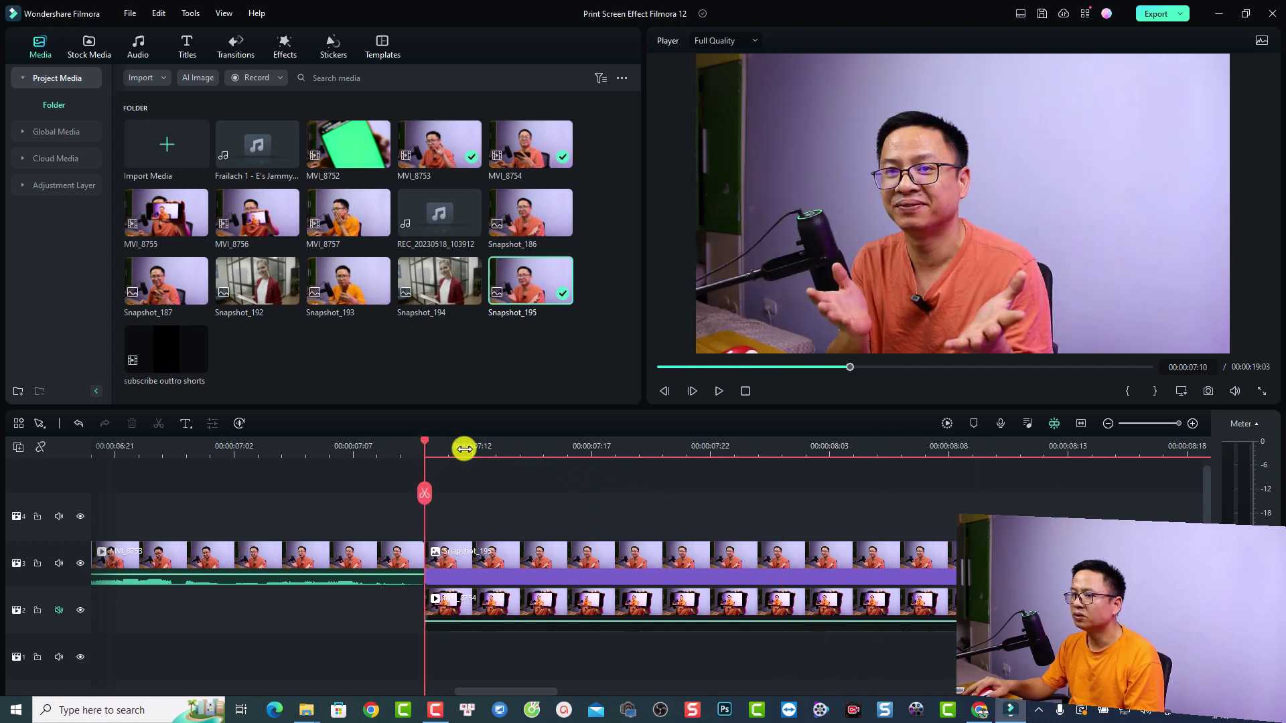
{"action": "double_click", "coordinate": [522, 558]}
{"action": "left_click", "coordinate": [496, 576]}
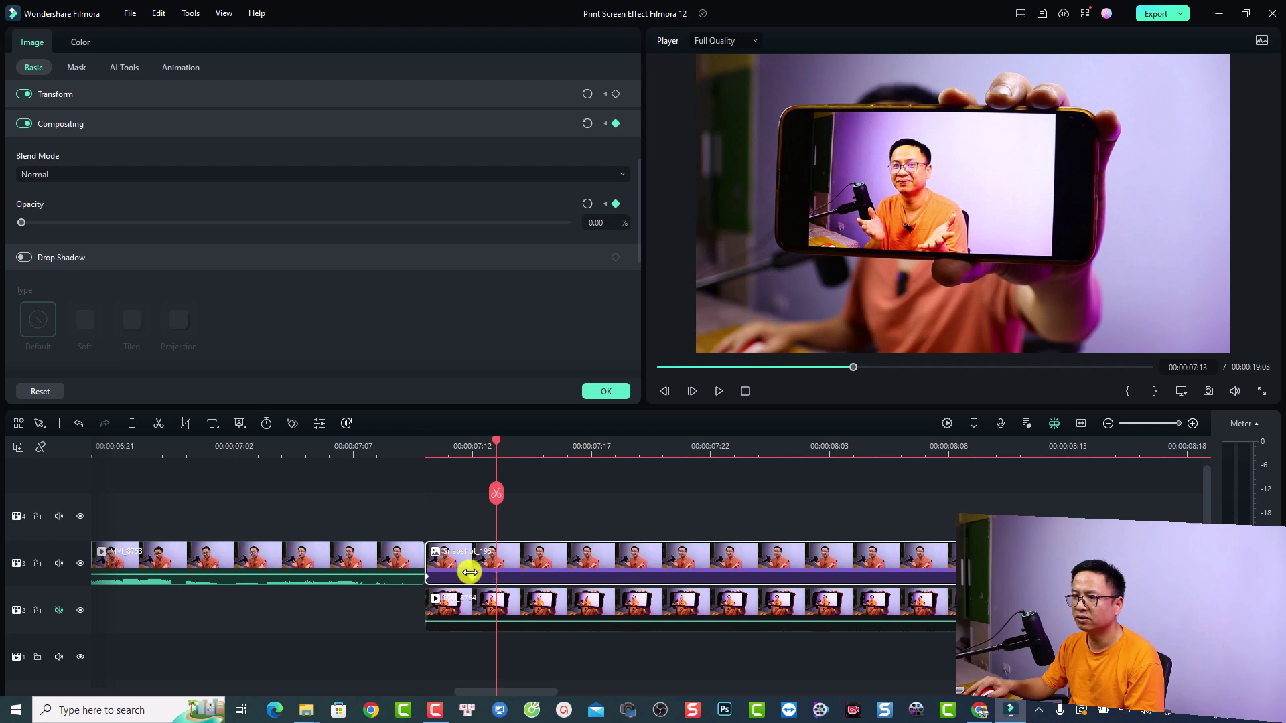
{"action": "left_click", "coordinate": [470, 574]}
{"action": "left_click", "coordinate": [424, 454]}
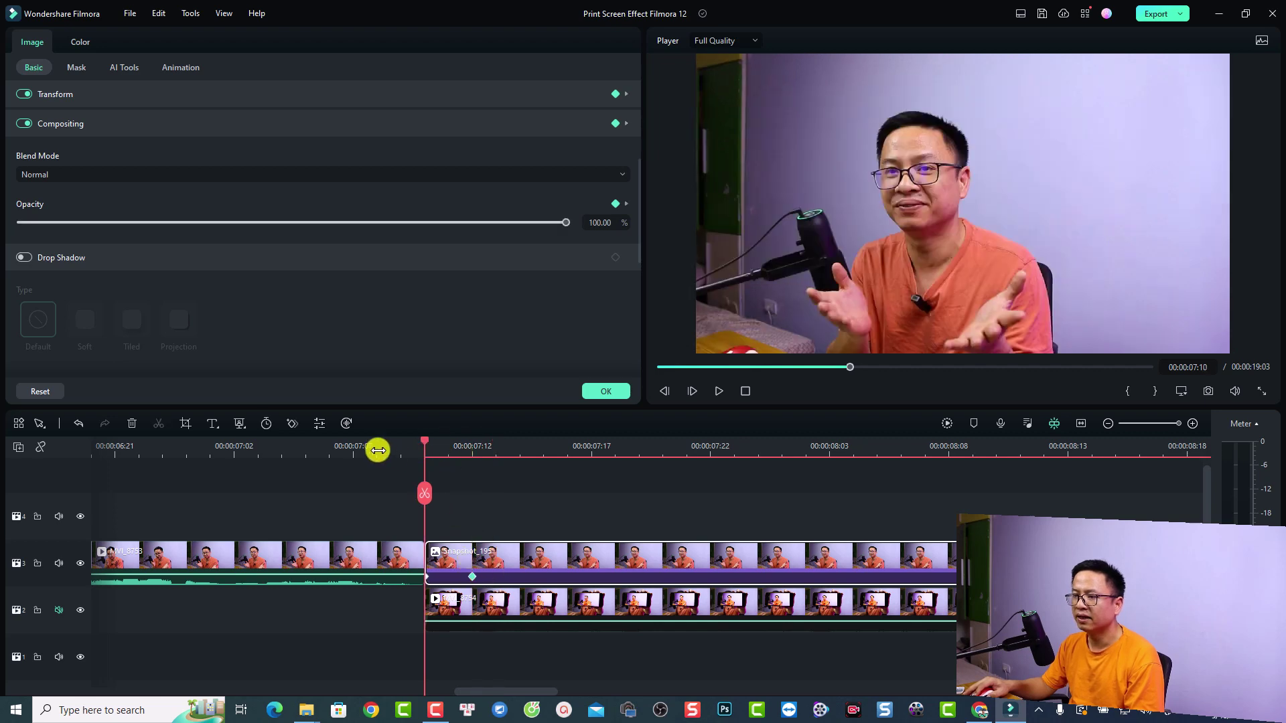
Step: Play the shortened transition from just before the snapshot starts to check its timing
{"action": "left_click", "coordinate": [375, 451]}
{"action": "key", "text": "space"}
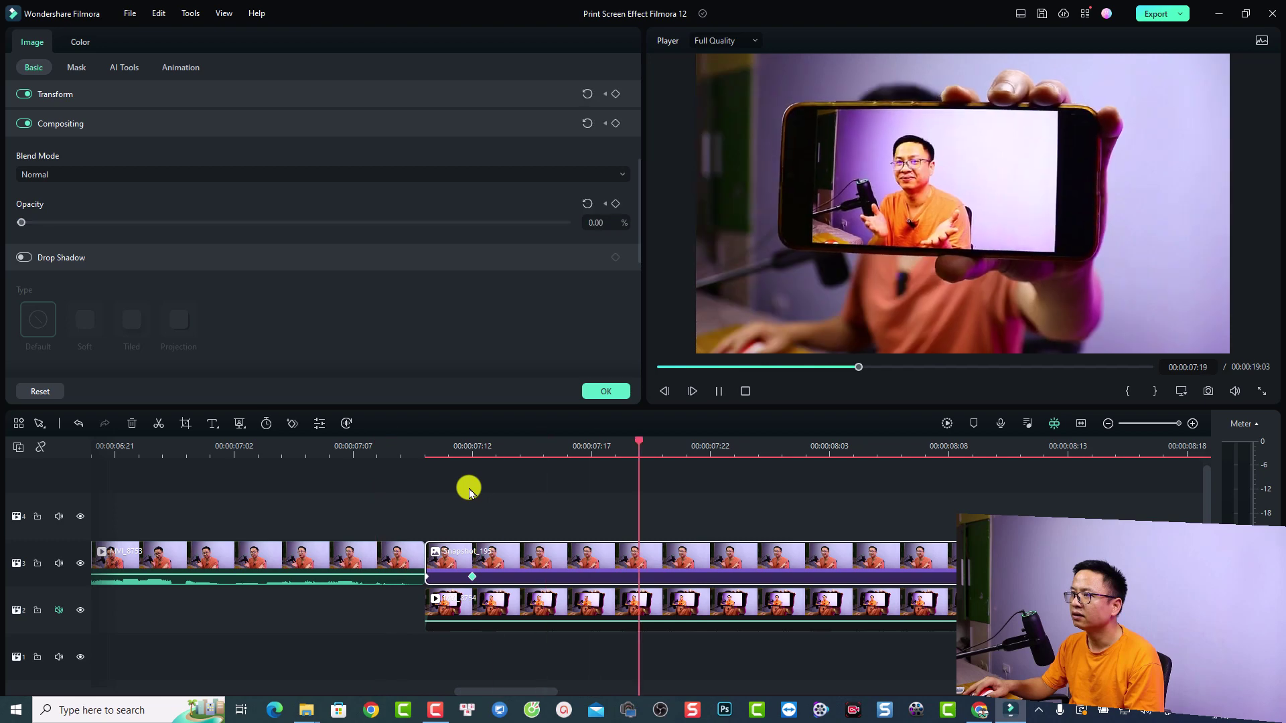
{"action": "key", "text": "space"}
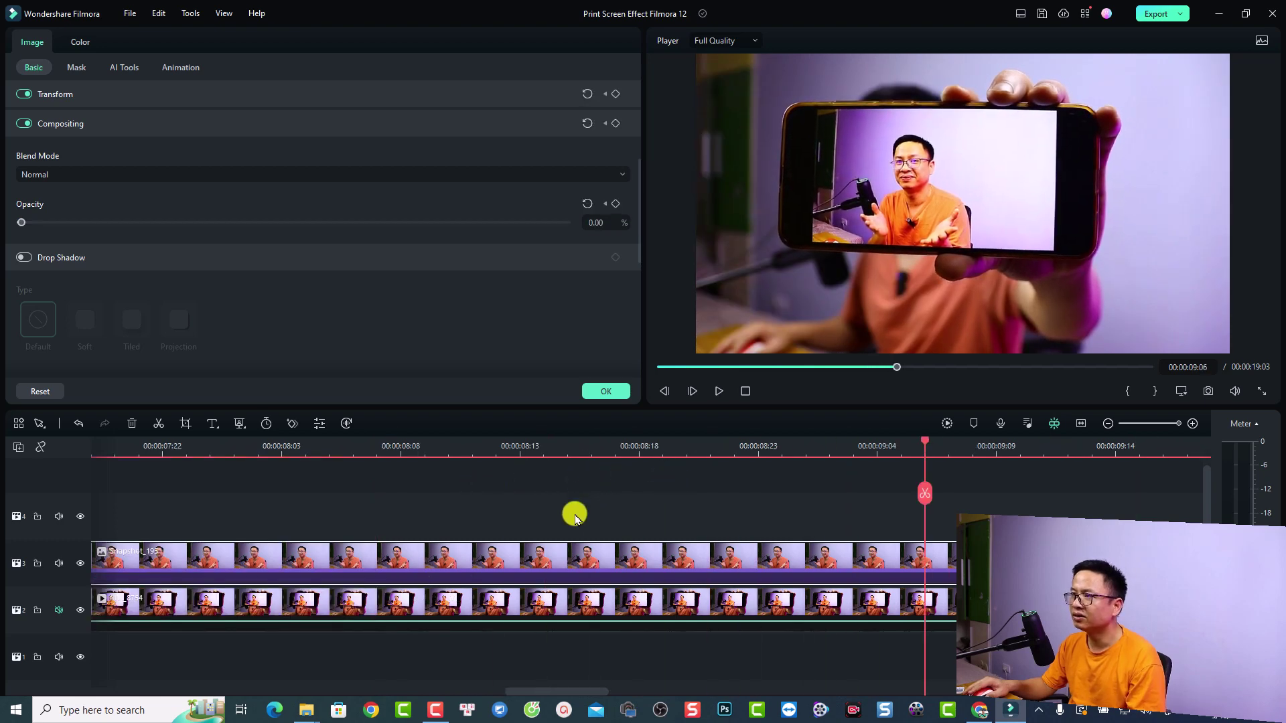
{"action": "scroll", "coordinate": [574, 512], "scroll_direction": "down", "scroll_amount": 3}
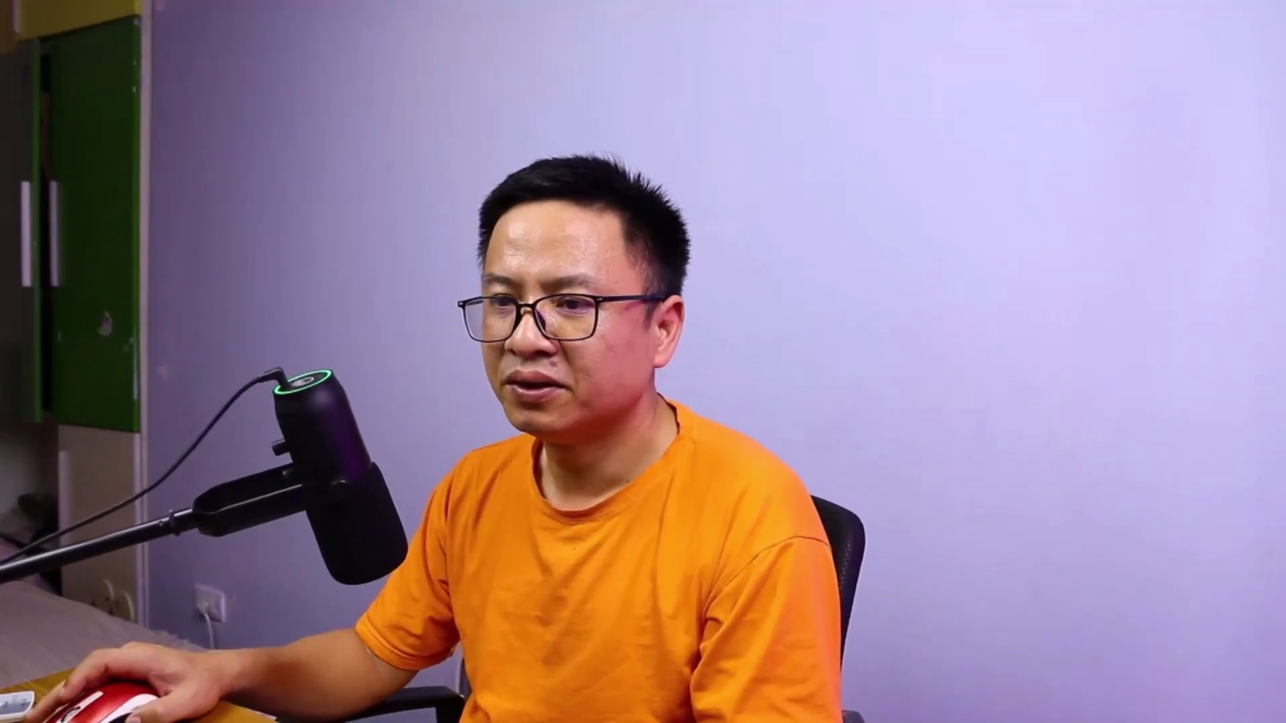